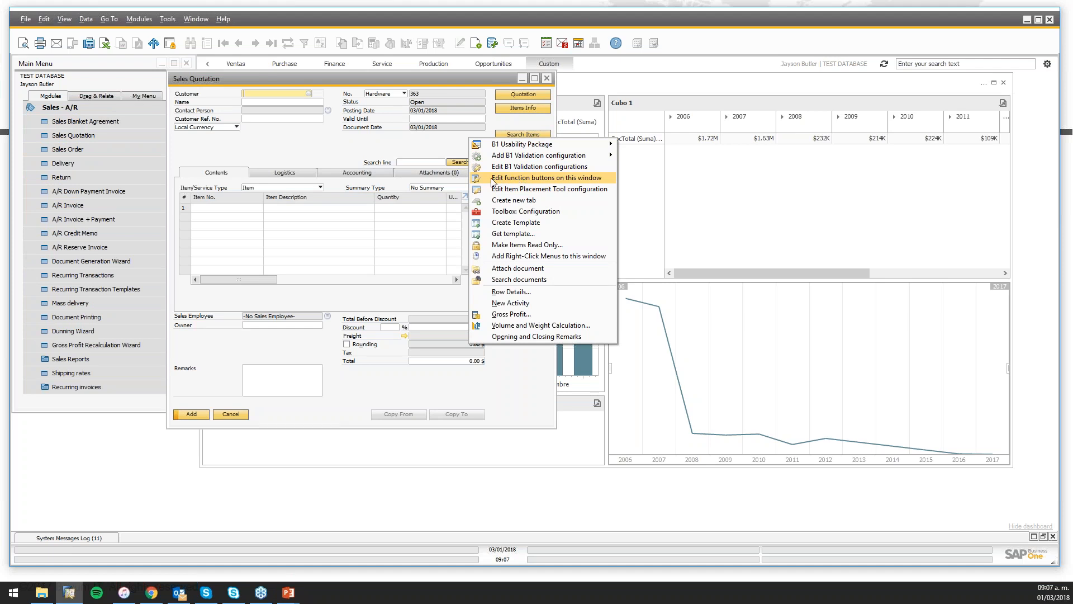
From the button configuration, open UF-074 'SQL - Search Items' behind row 4 to show its SQL query
click(573, 181)
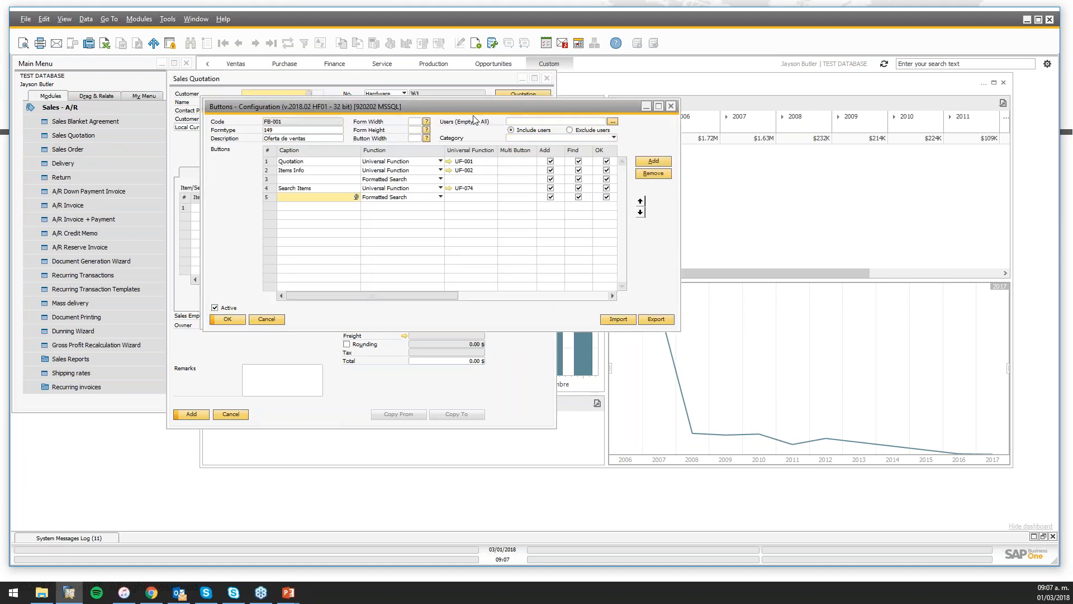
click(489, 230)
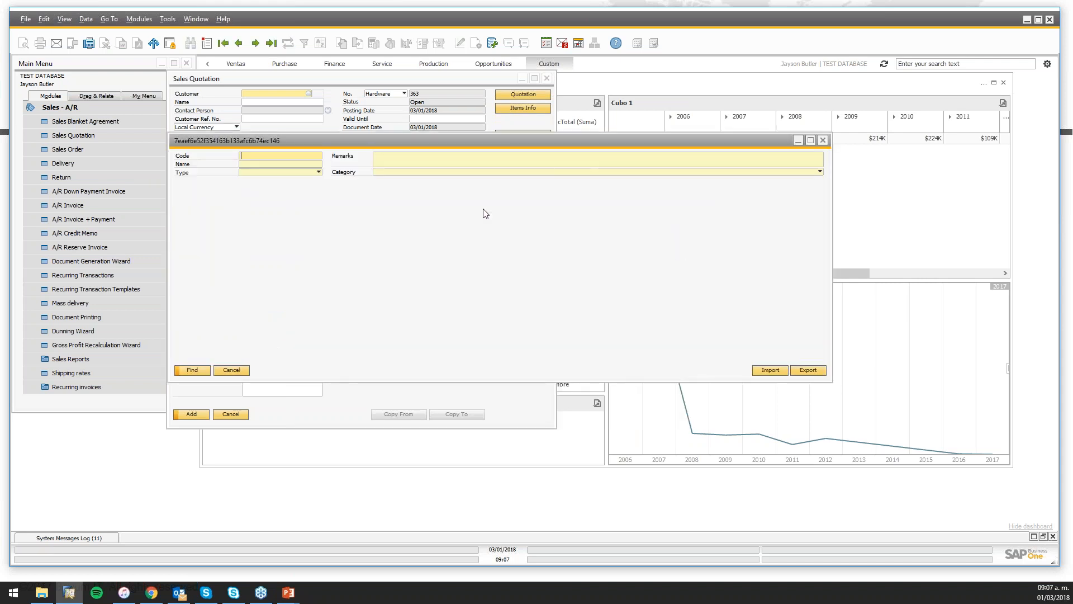
drag(448, 140, 467, 251)
click(468, 132)
drag(468, 132, 472, 112)
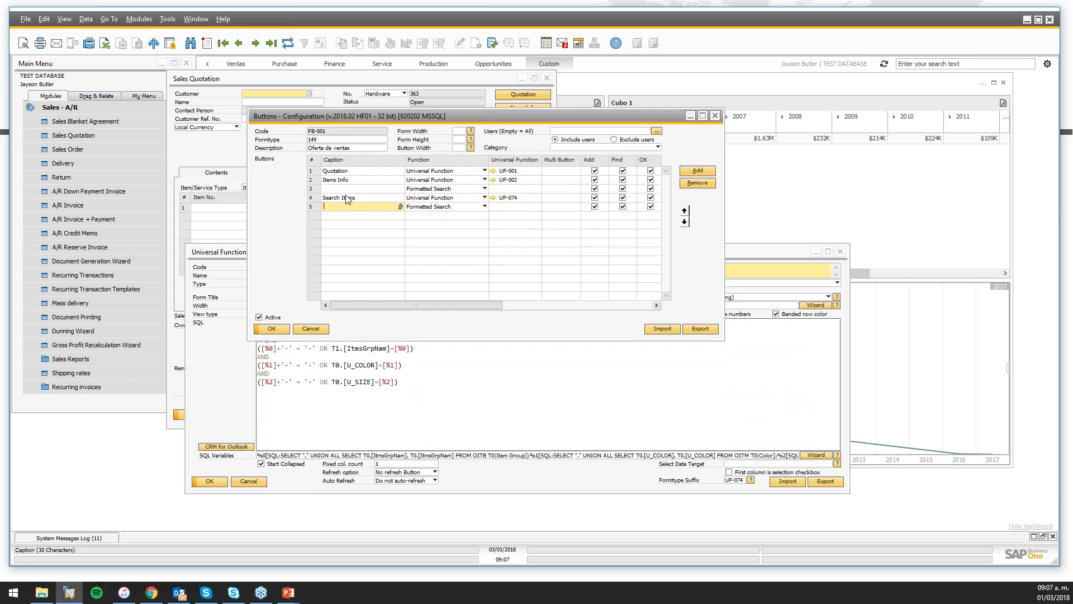
click(316, 198)
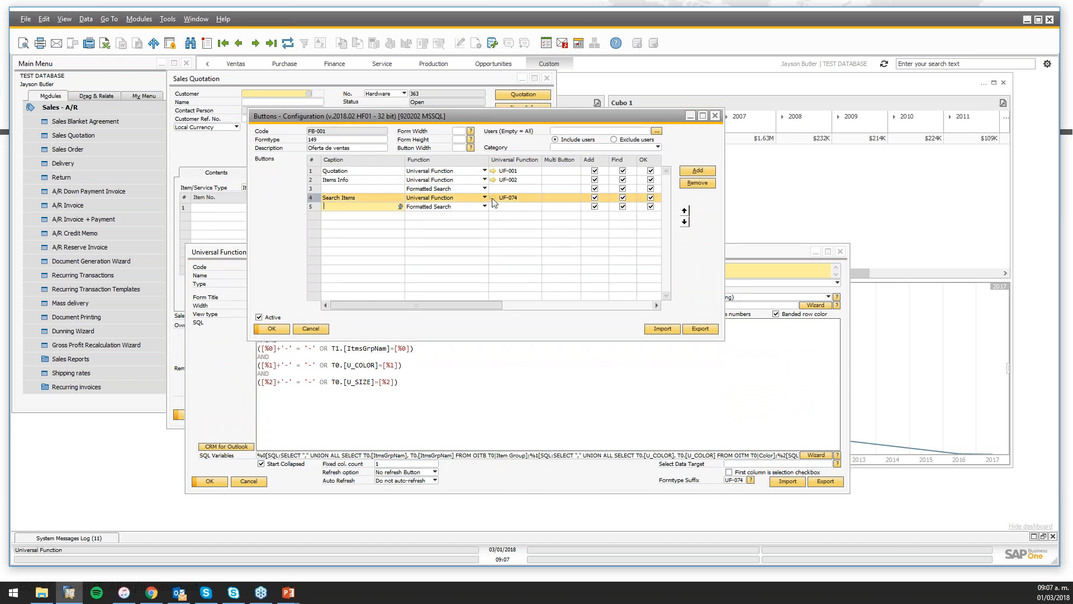
click(523, 369)
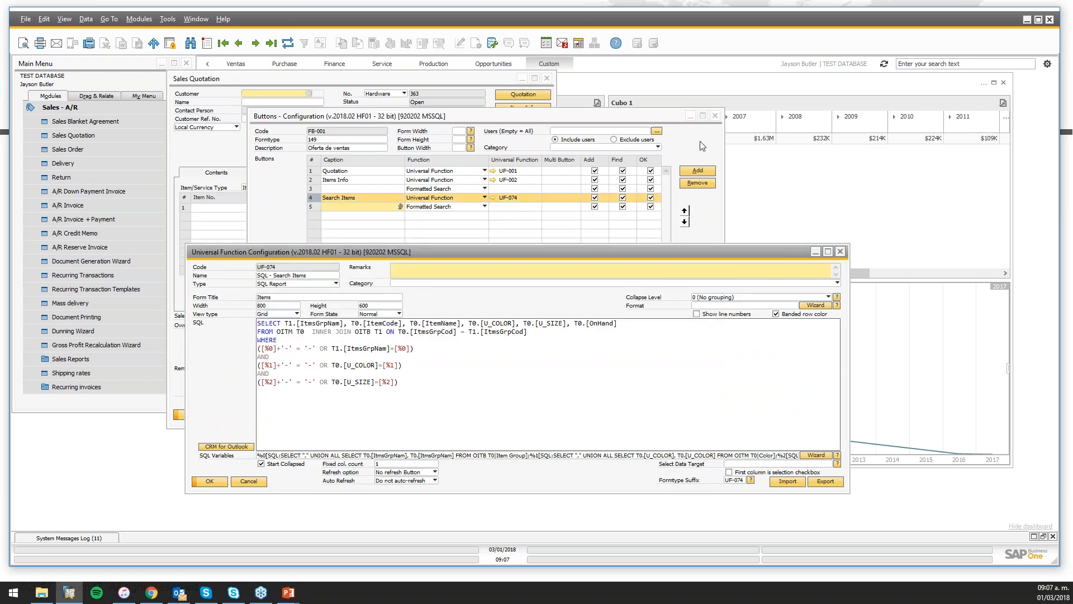
Close the button configuration and review the query's OITM table, opening lines and WHERE conditions
click(715, 116)
key(ctrl+a)
click(485, 411)
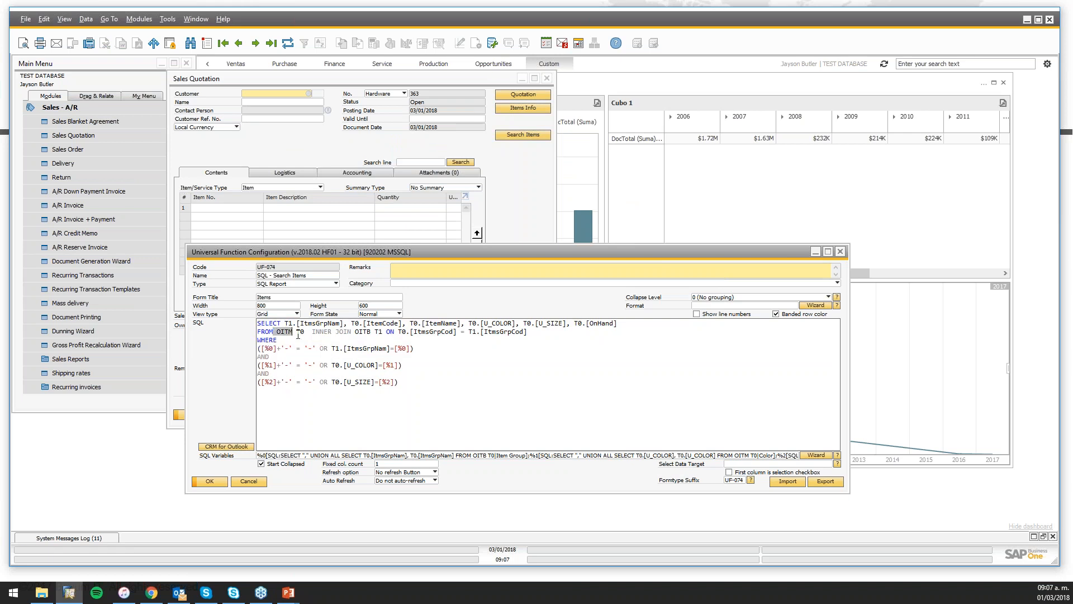
drag(297, 332, 278, 331)
click(358, 336)
drag(536, 332, 258, 323)
click(289, 374)
drag(258, 348, 412, 393)
click(440, 412)
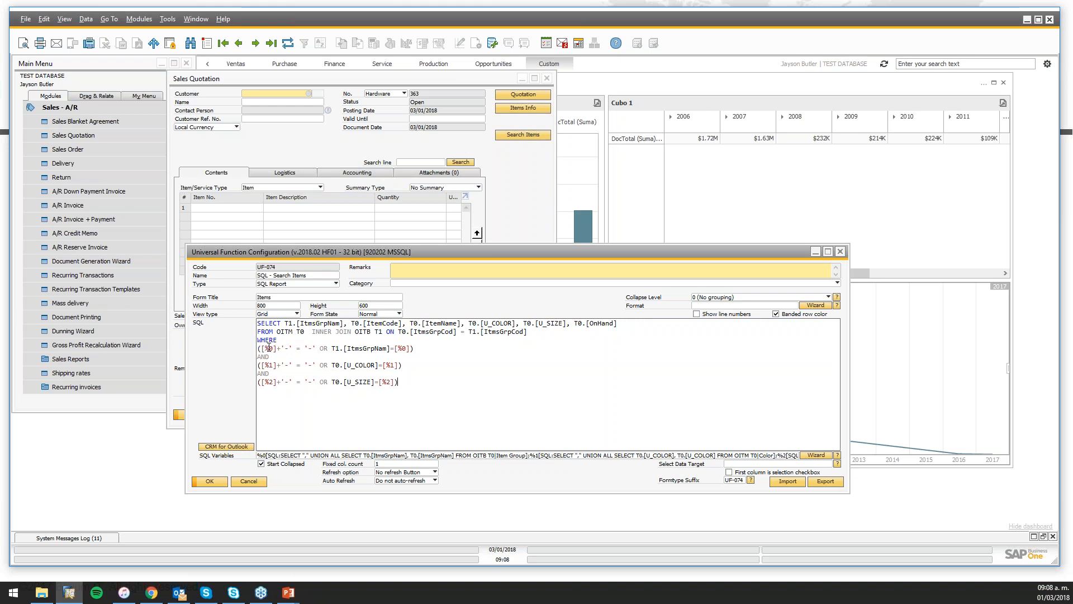
Highlight the [%0] item group, [%1] colour and [%2] size variables in the query
click(408, 350)
drag(411, 349, 395, 350)
click(465, 410)
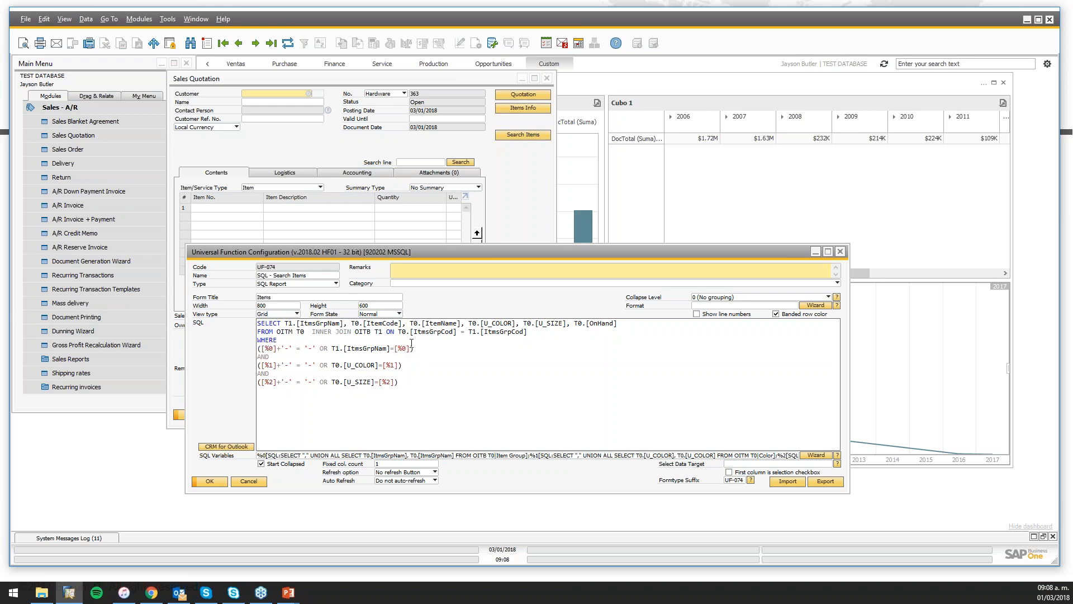
drag(410, 348, 395, 348)
click(417, 396)
drag(398, 366, 382, 366)
drag(396, 382, 379, 382)
click(383, 385)
drag(367, 255, 354, 233)
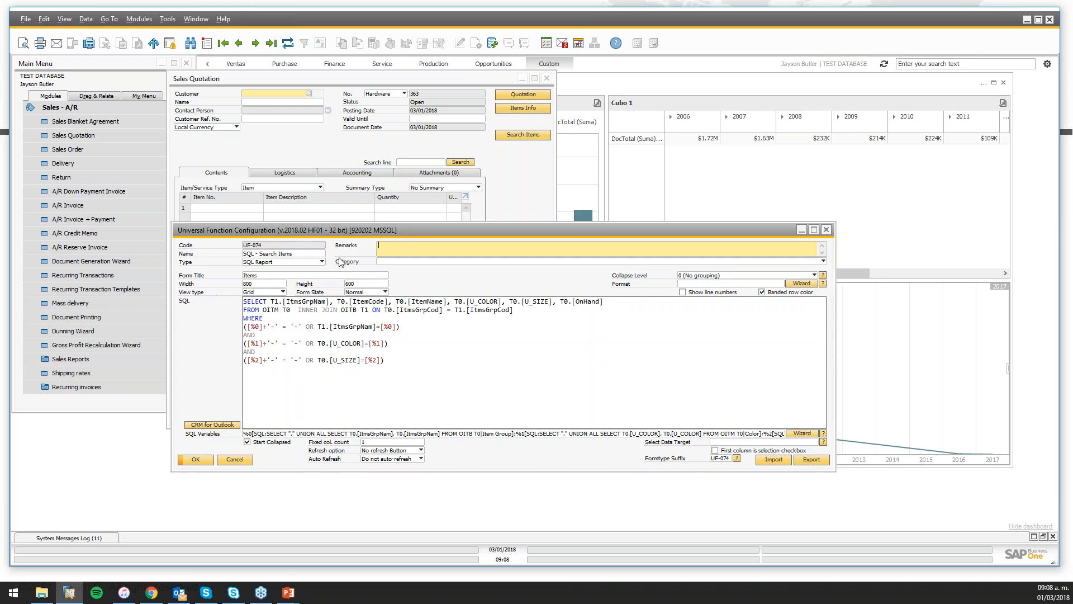
drag(403, 372, 213, 285)
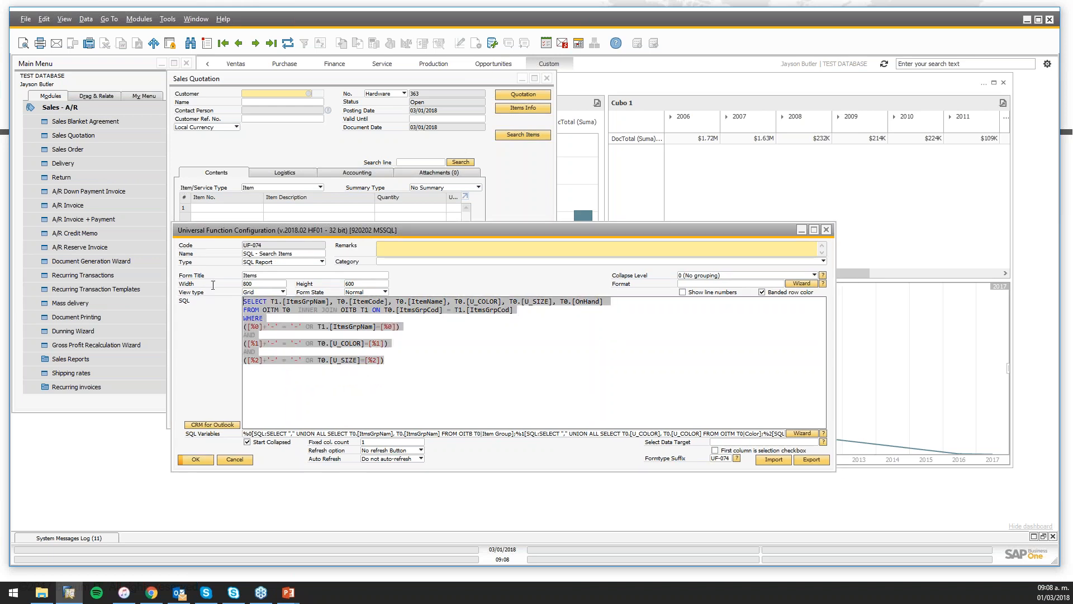
click(337, 362)
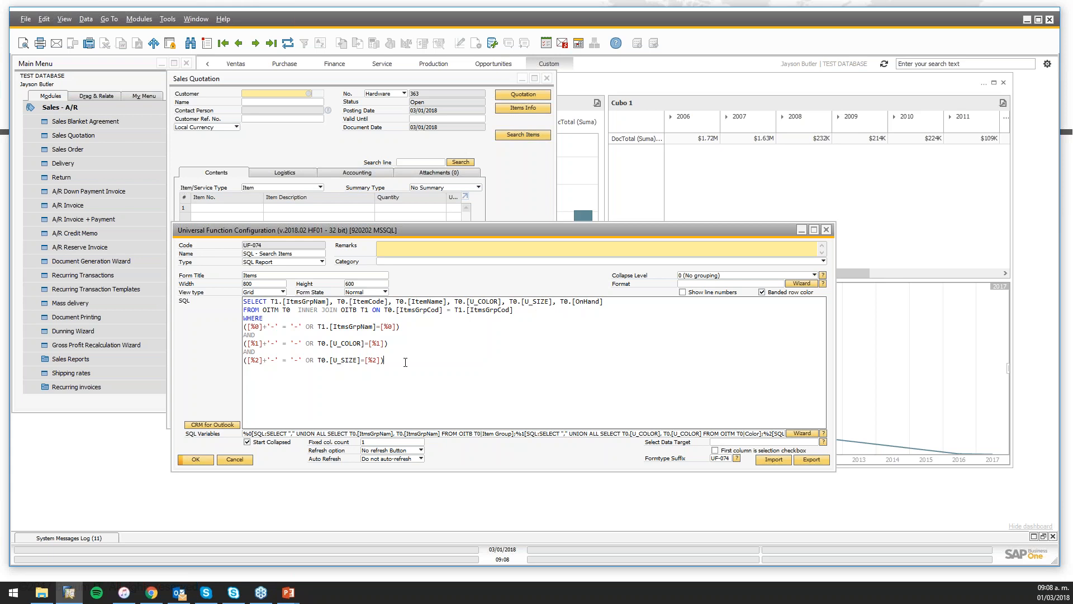
Browse the Tools > Queries menu, then re-highlight the item group condition line
click(167, 19)
mouse_move(166, 174)
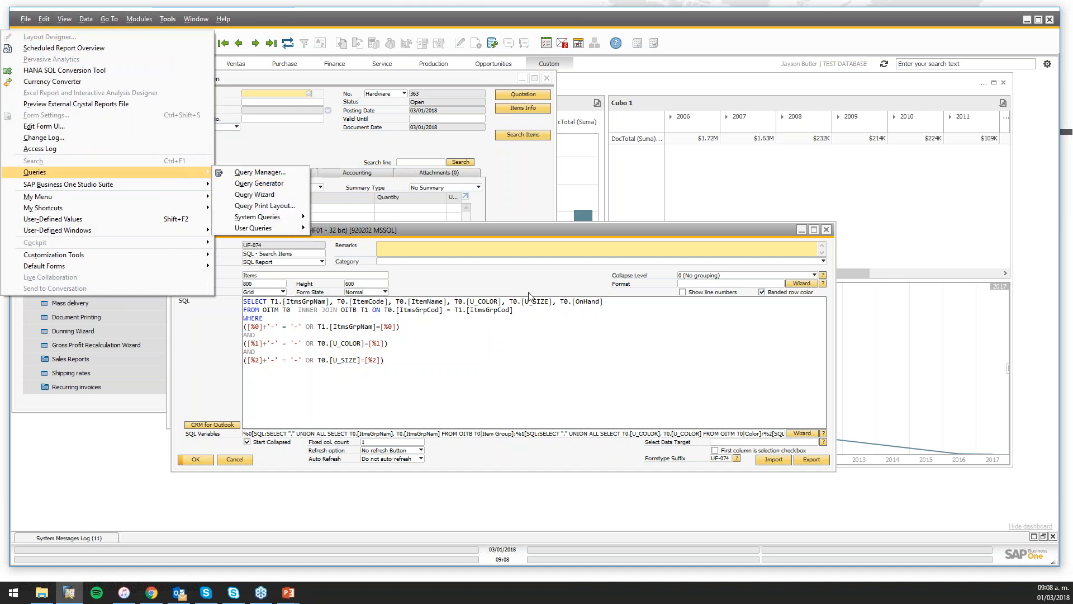
click(444, 380)
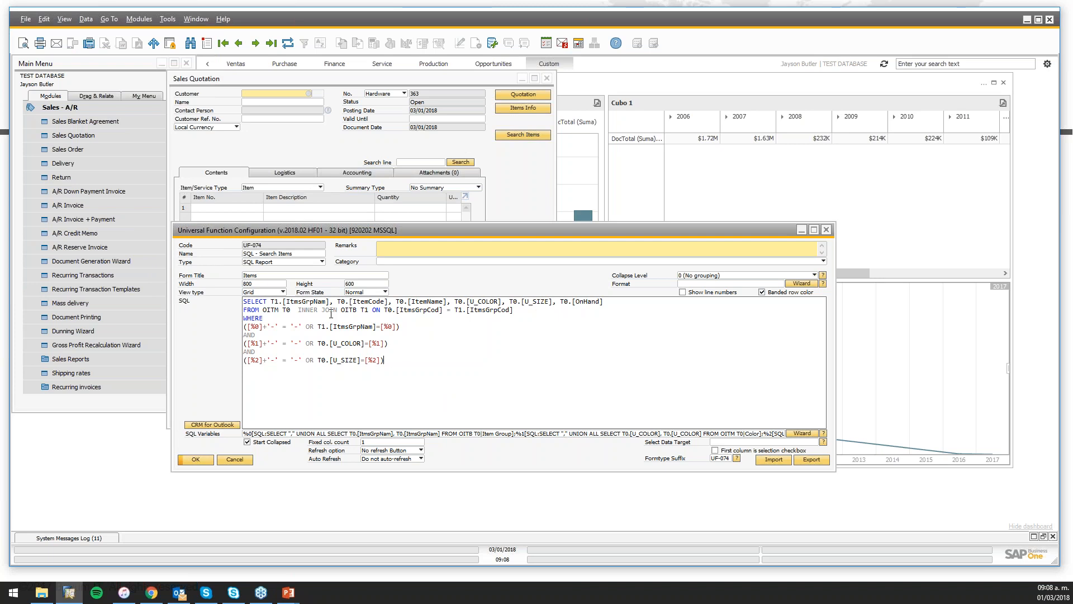
drag(419, 326, 238, 328)
click(424, 358)
Assign a customer to the sales quotation from the business partner list
drag(443, 228, 622, 234)
drag(395, 81, 278, 74)
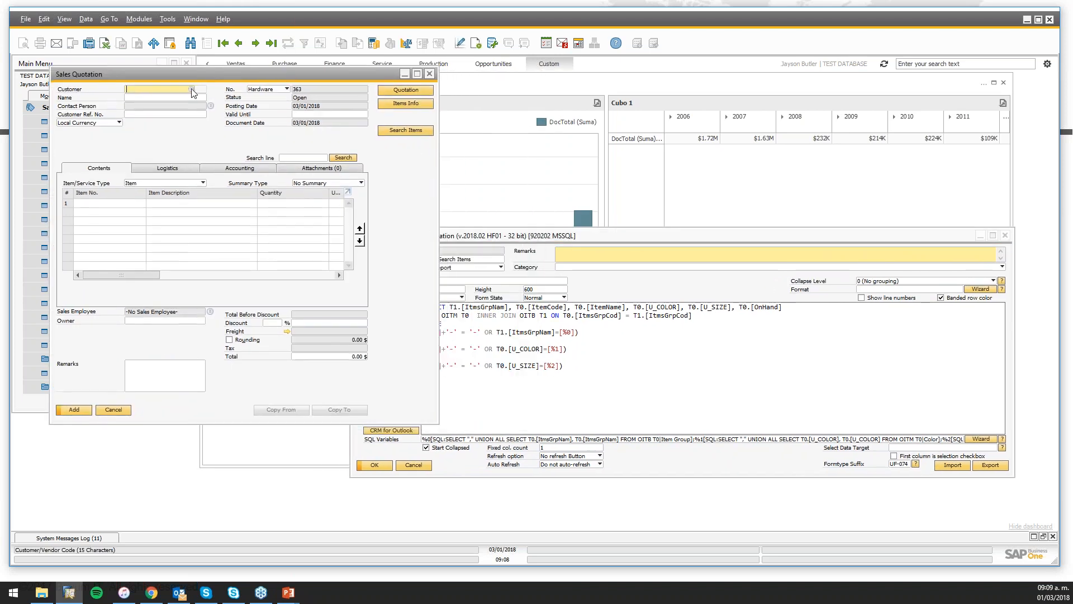
click(191, 89)
double_click(181, 212)
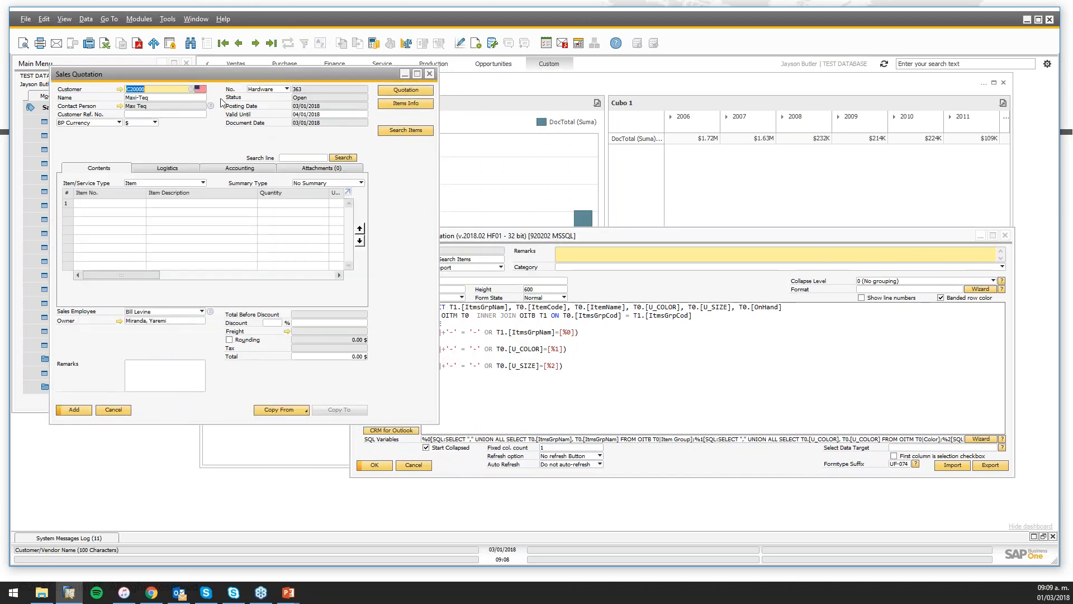
Run Search Items with Item Group blank and Color set to Black to list matching items
click(417, 132)
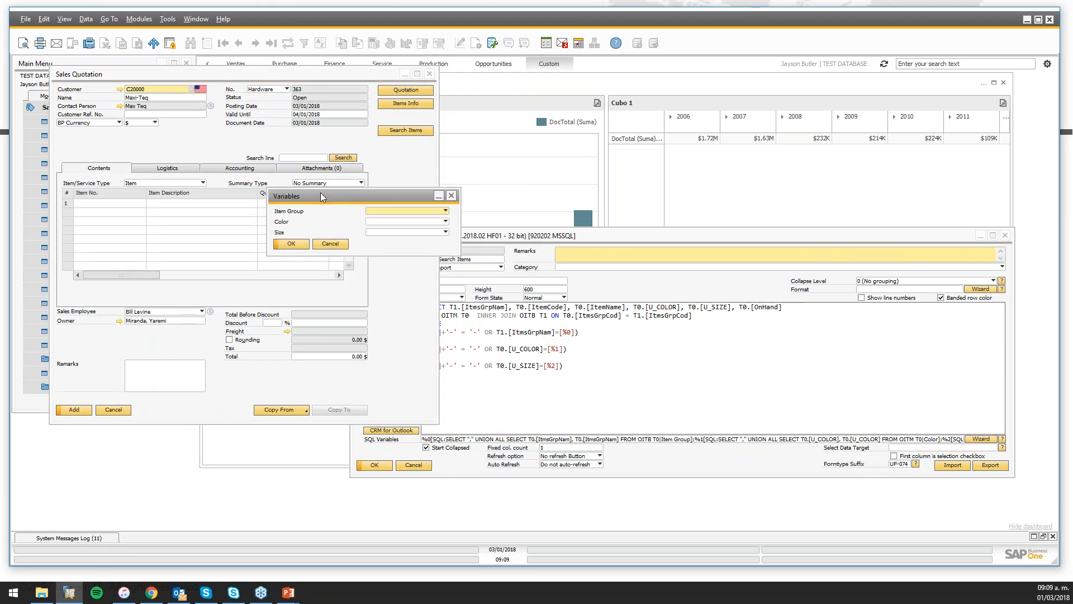
click(391, 211)
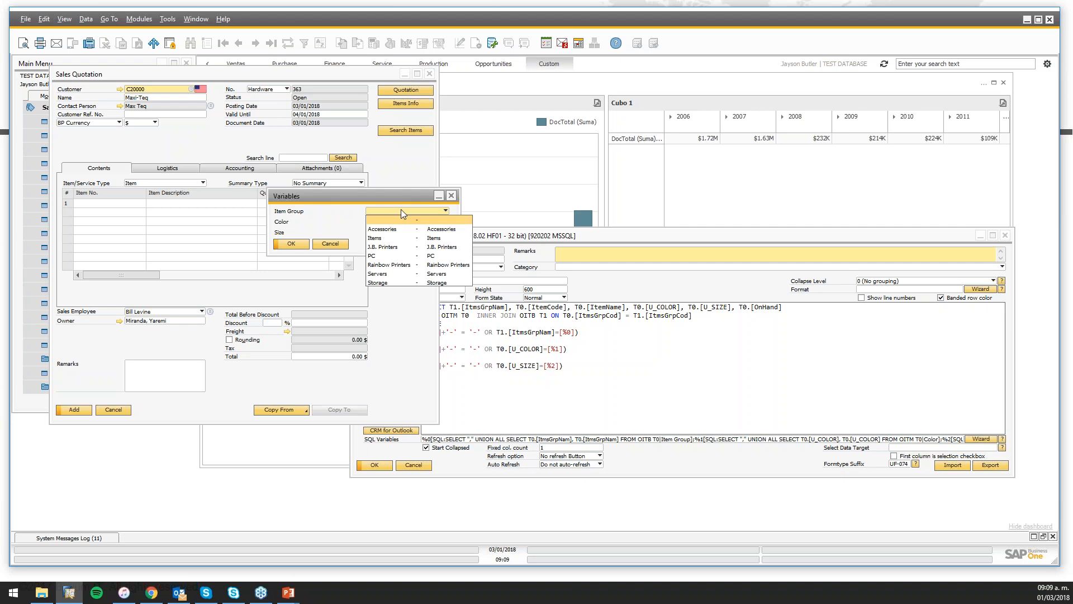
click(402, 212)
click(405, 222)
click(405, 223)
click(407, 232)
click(407, 233)
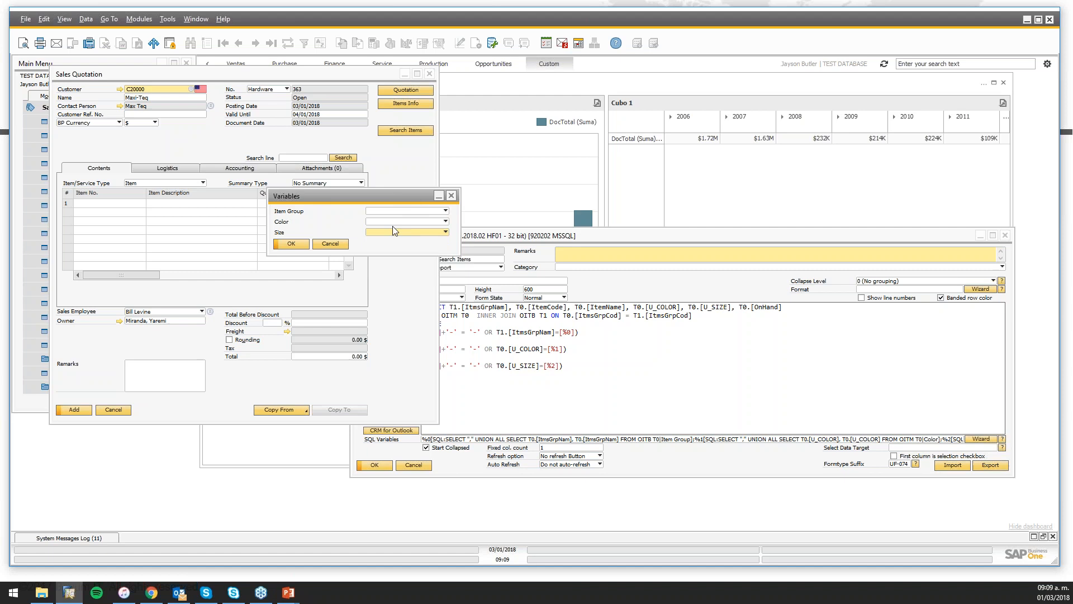
click(413, 212)
click(417, 229)
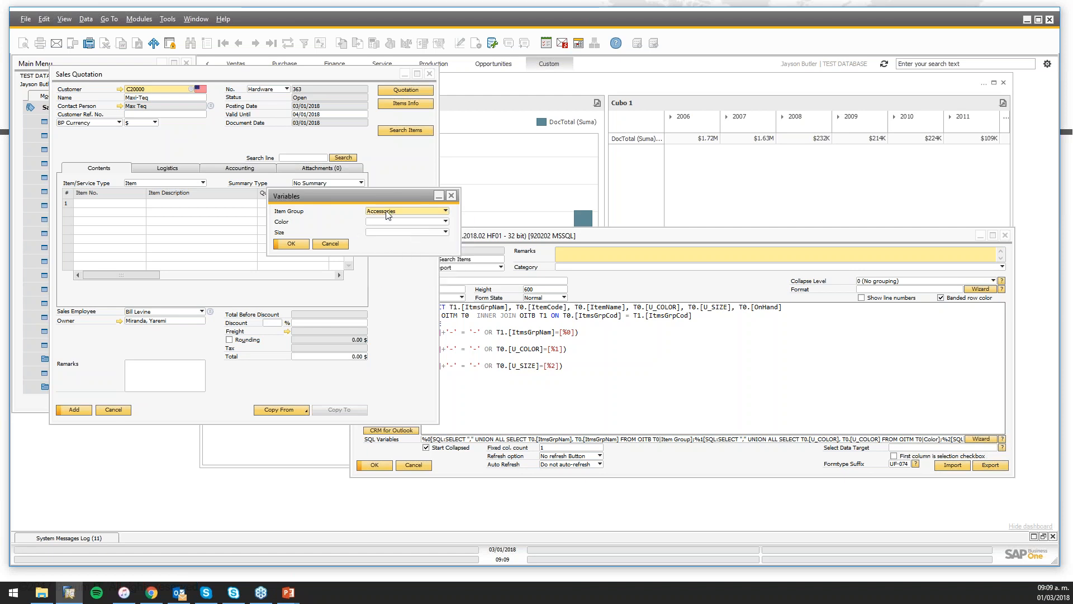
click(388, 215)
click(395, 224)
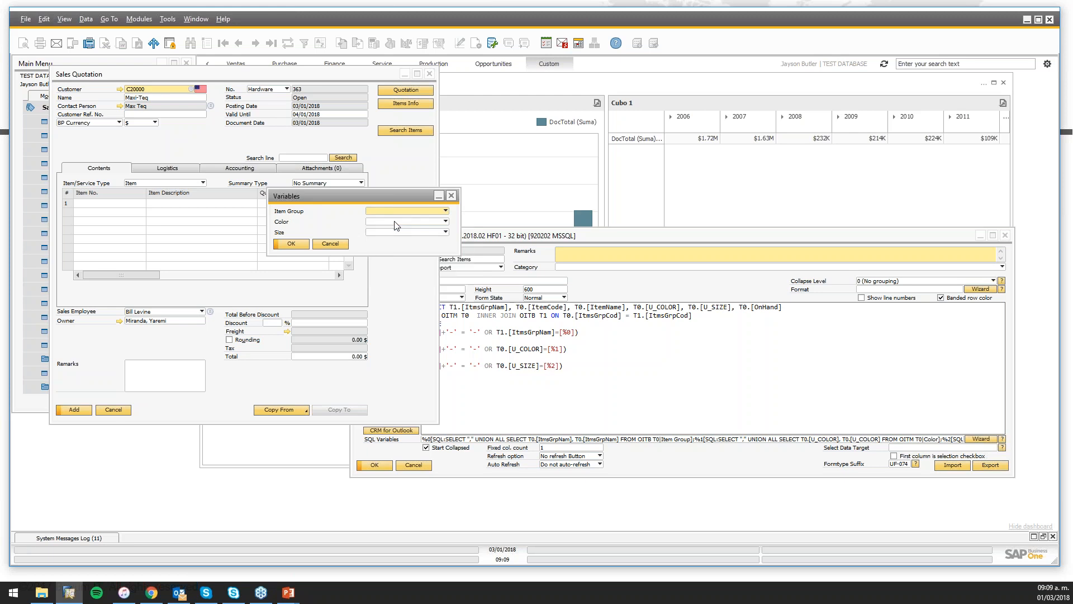
click(401, 222)
click(396, 241)
click(296, 246)
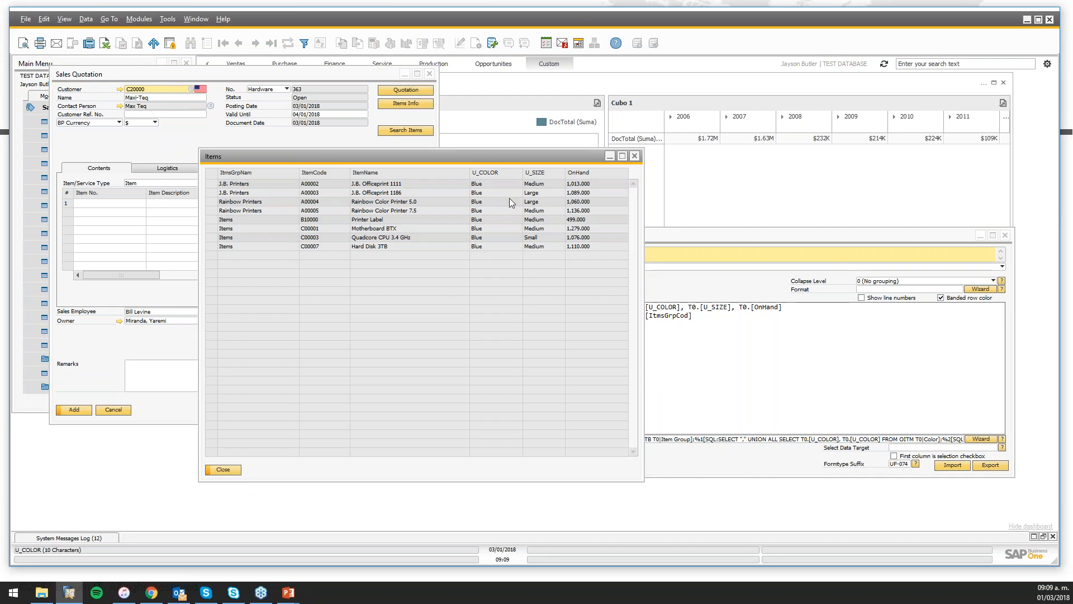
Compare the results with the query's three filter conditions, then close the Items list
click(693, 237)
drag(423, 336, 608, 381)
click(638, 406)
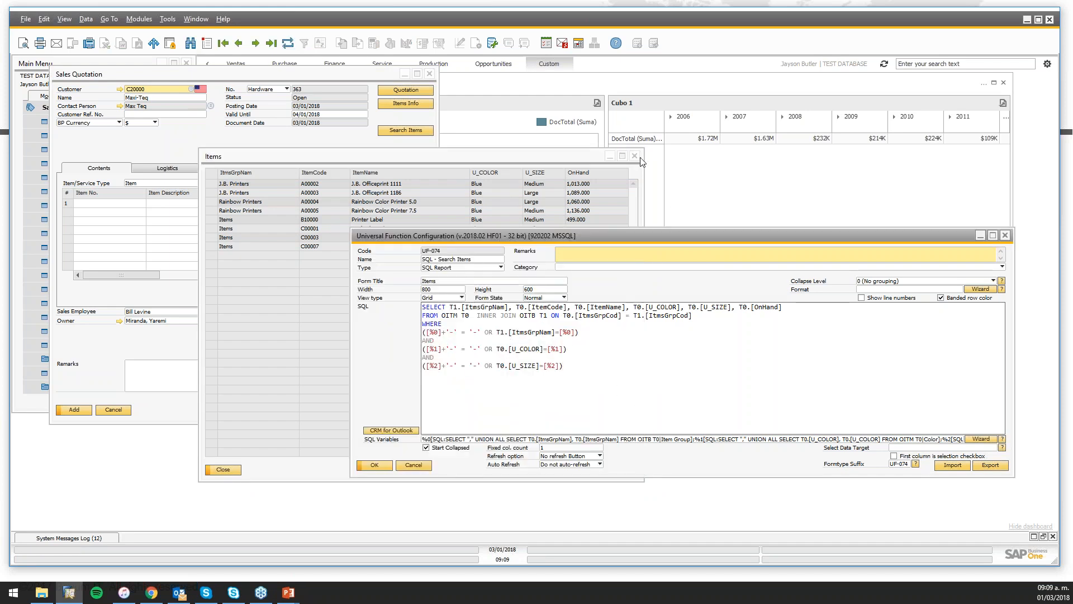
click(620, 163)
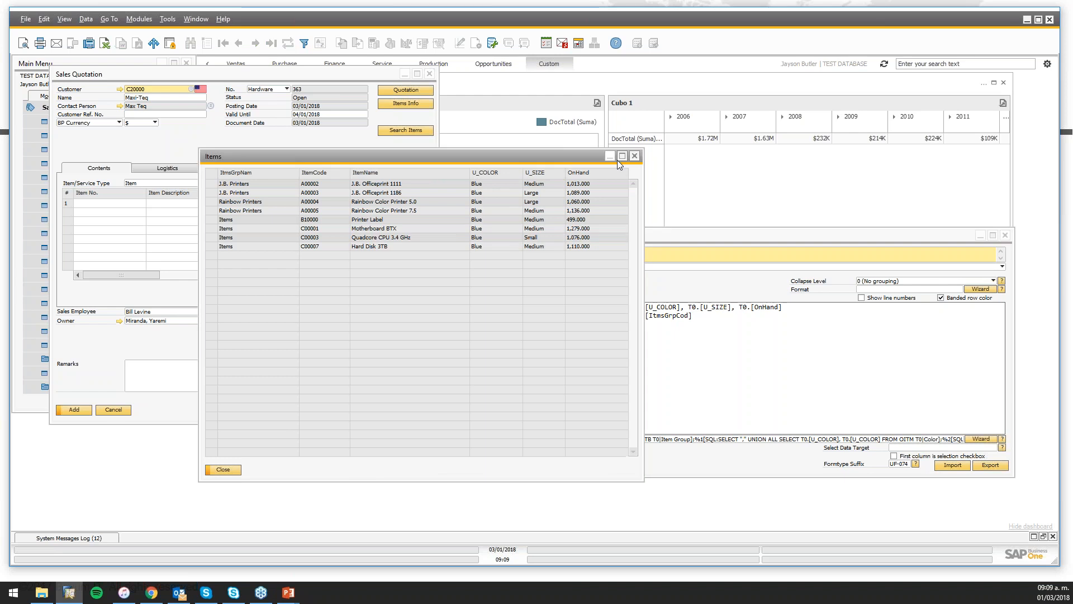
click(634, 156)
Reopen the Variables prompt, leave Item Group blank, and cancel it
click(405, 136)
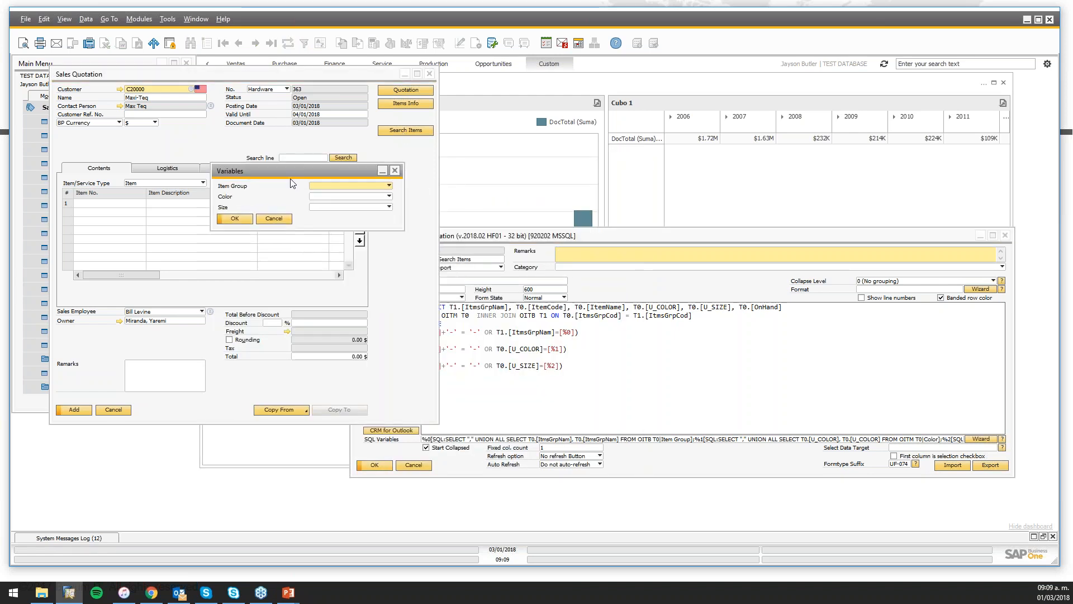
click(389, 186)
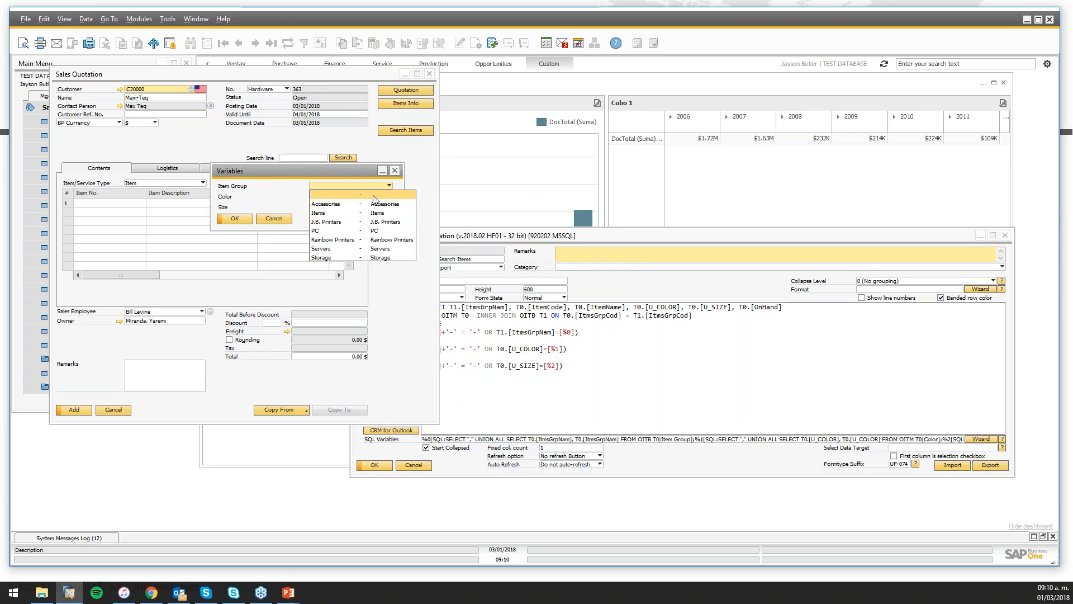
click(374, 197)
click(499, 238)
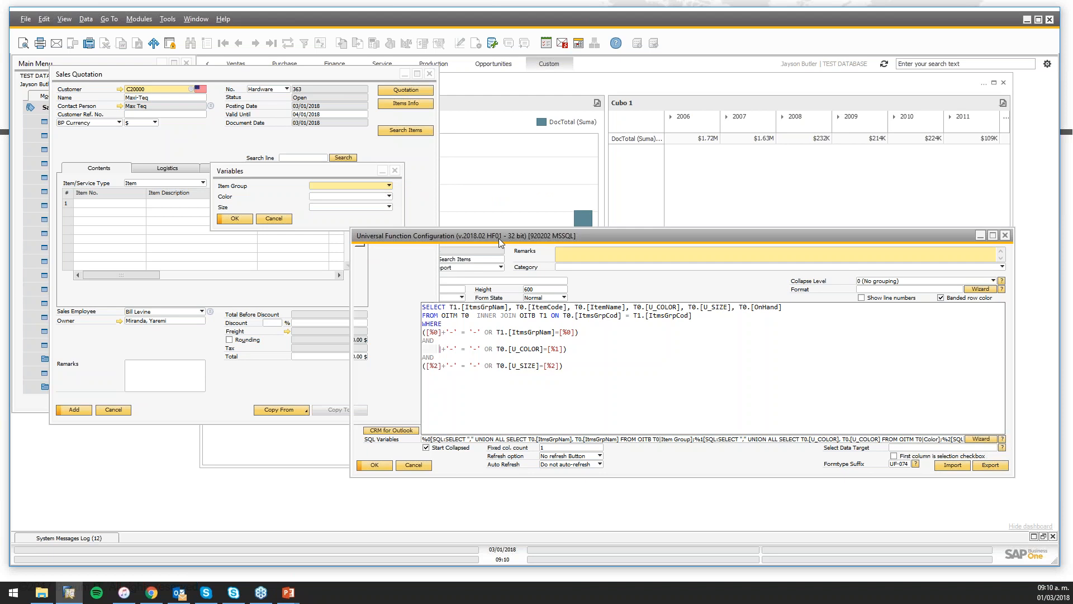
drag(589, 384, 424, 306)
click(557, 387)
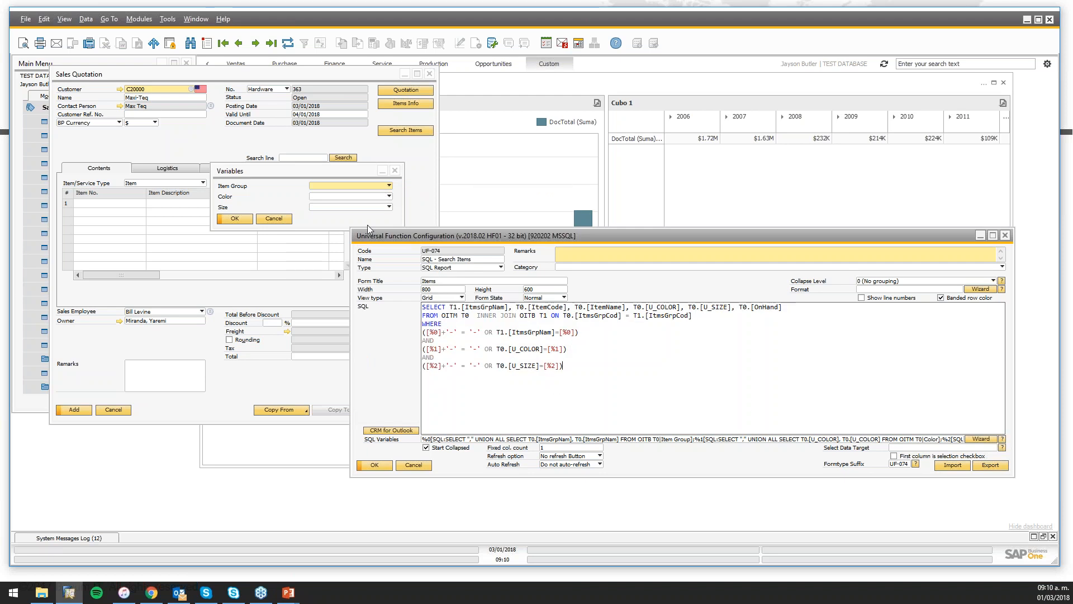
click(395, 171)
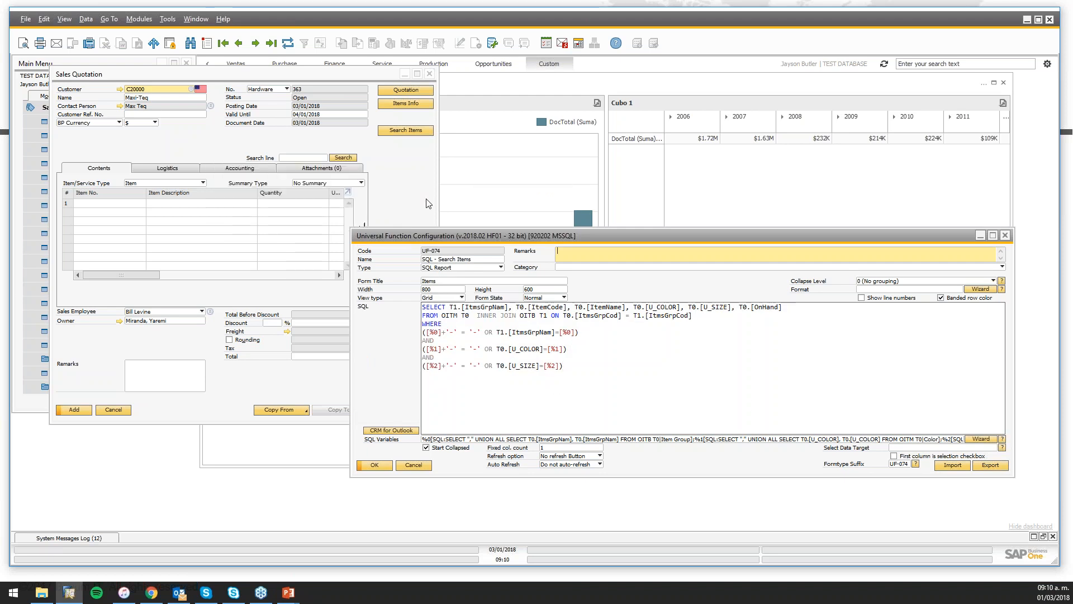
Open the SQL variables setup and browse the Source type choices for variable [%3] without choosing
click(984, 440)
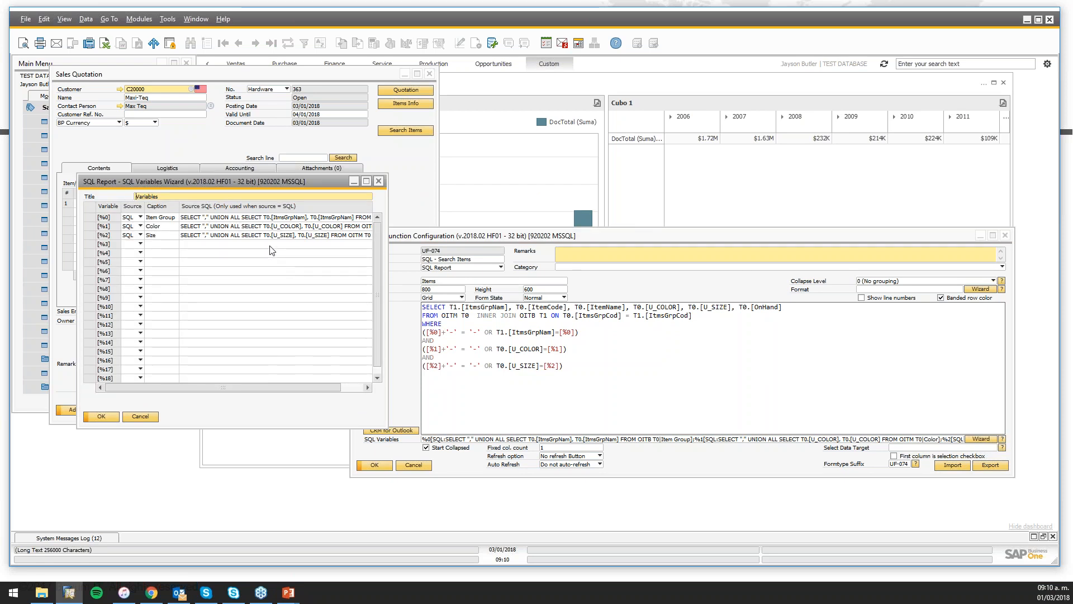
click(143, 245)
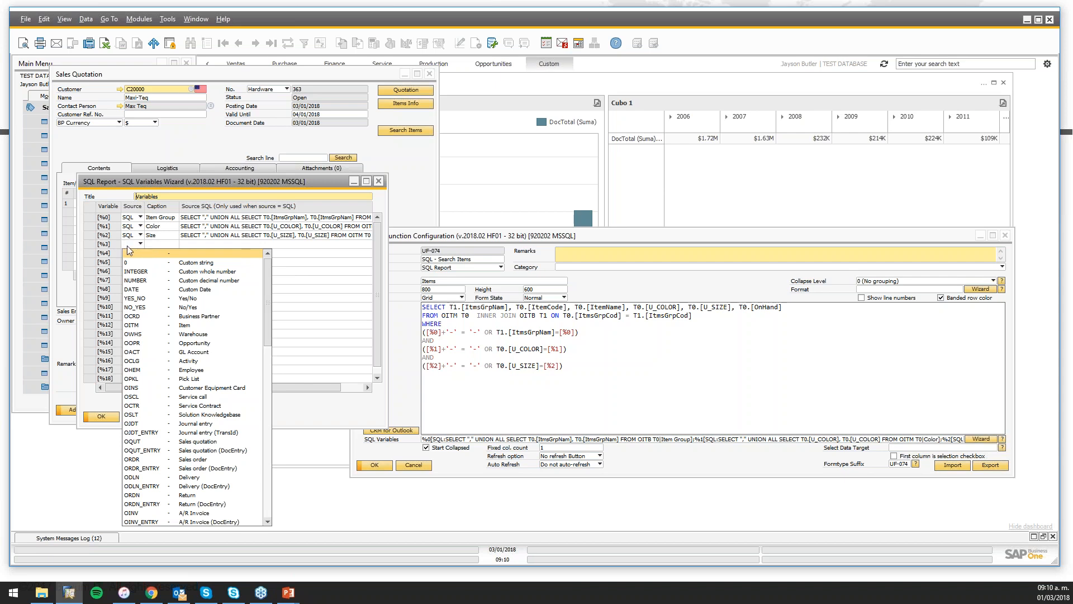
scroll(194, 405, down, 3)
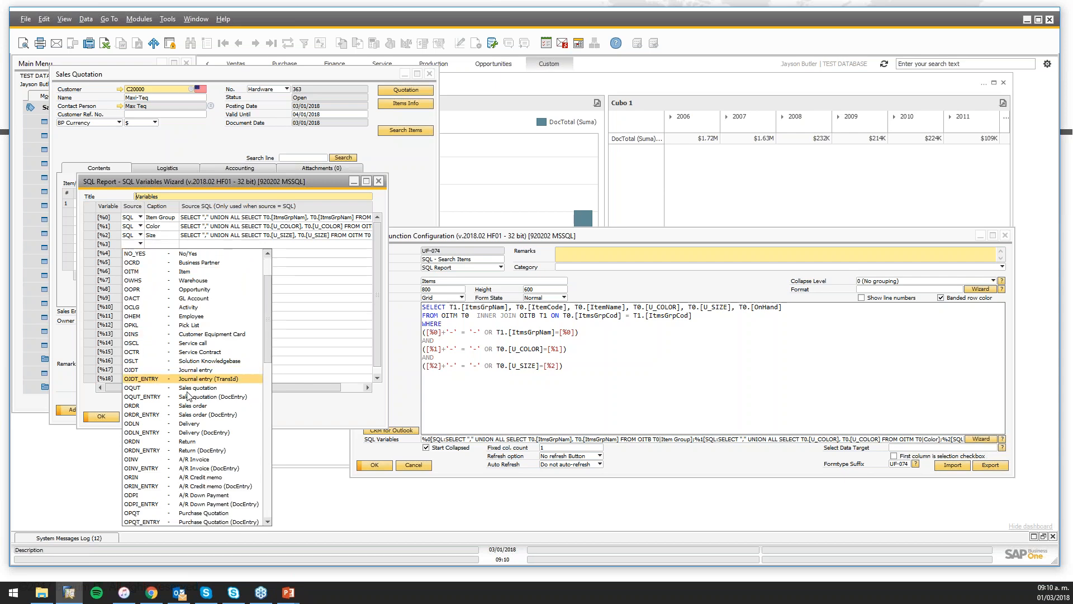
scroll(195, 405, up, 3)
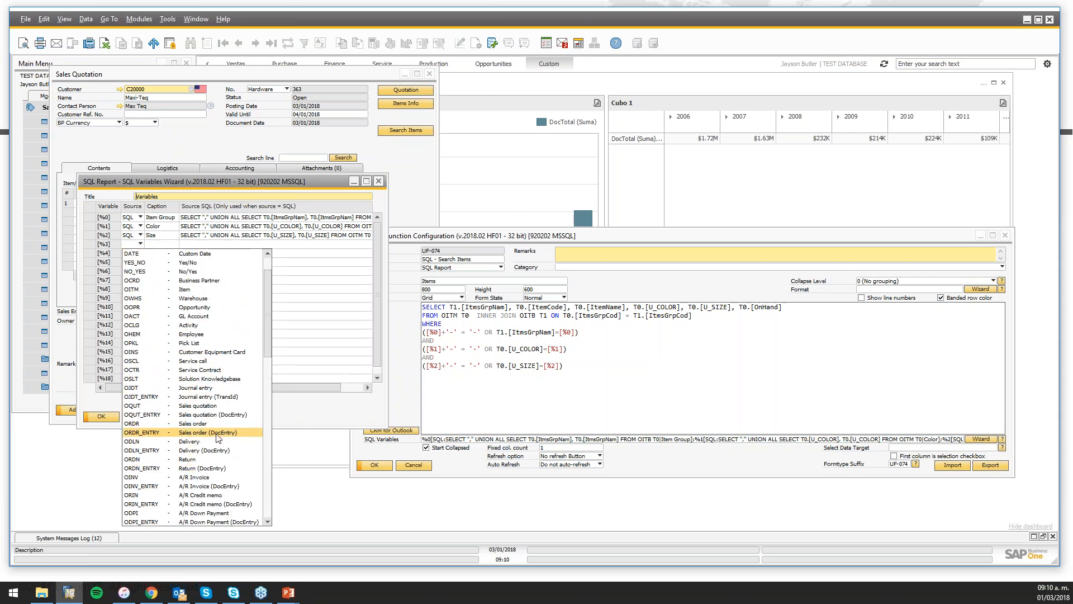
scroll(224, 436, down, 1)
drag(267, 282, 293, 268)
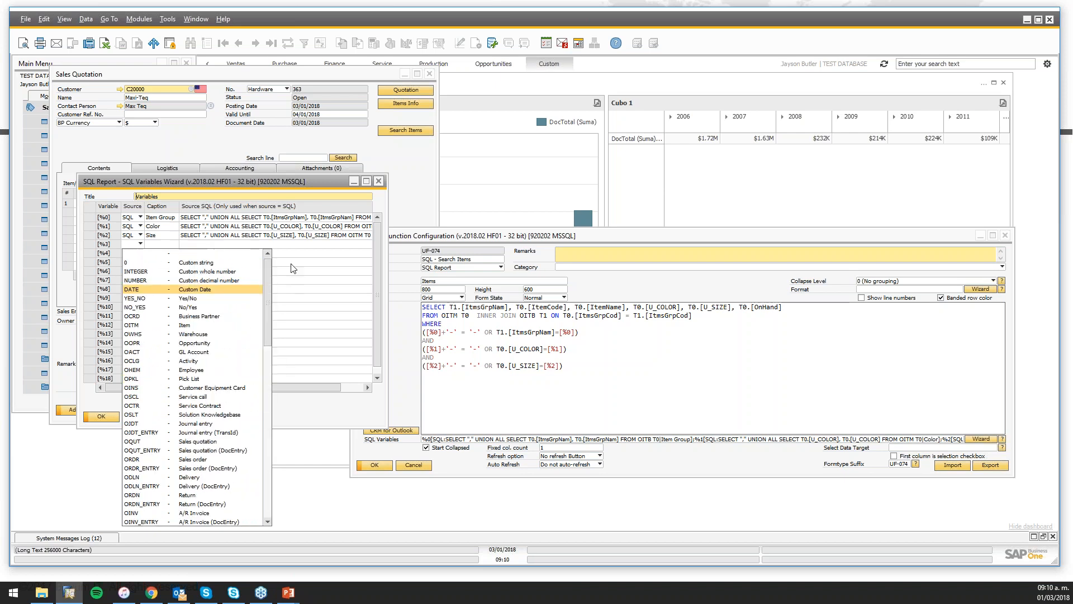
scroll(291, 264, down, 1)
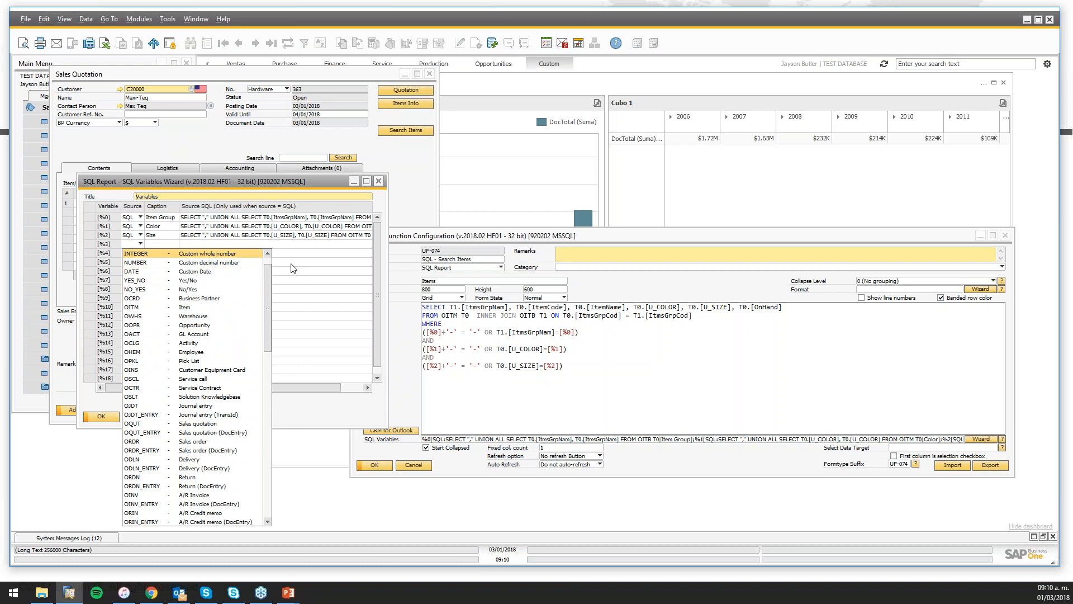
click(133, 243)
click(133, 244)
scroll(133, 247, down, 4)
scroll(133, 246, down, 1)
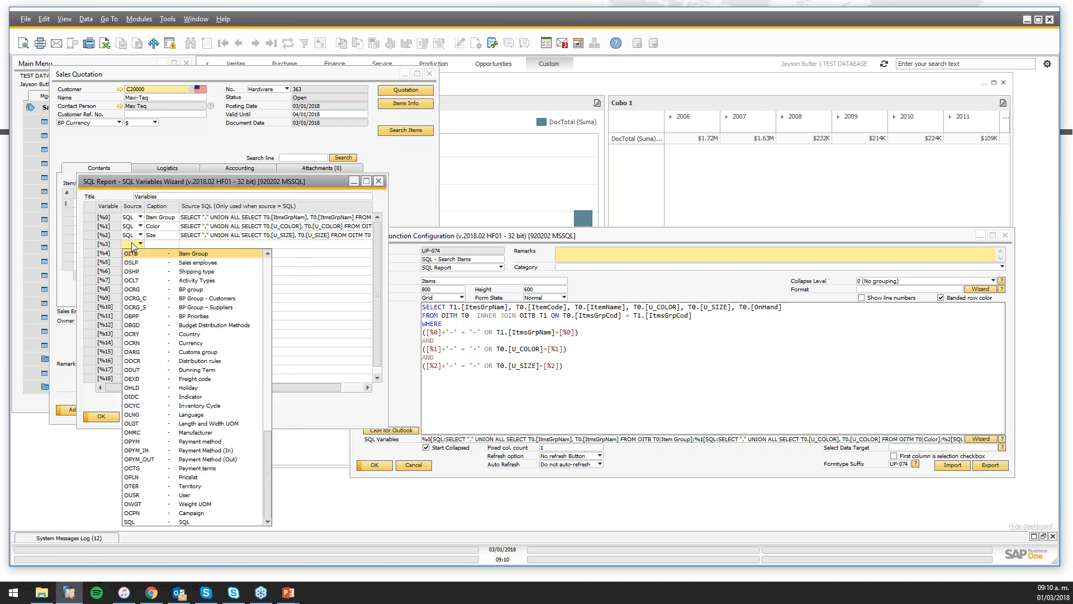
click(160, 247)
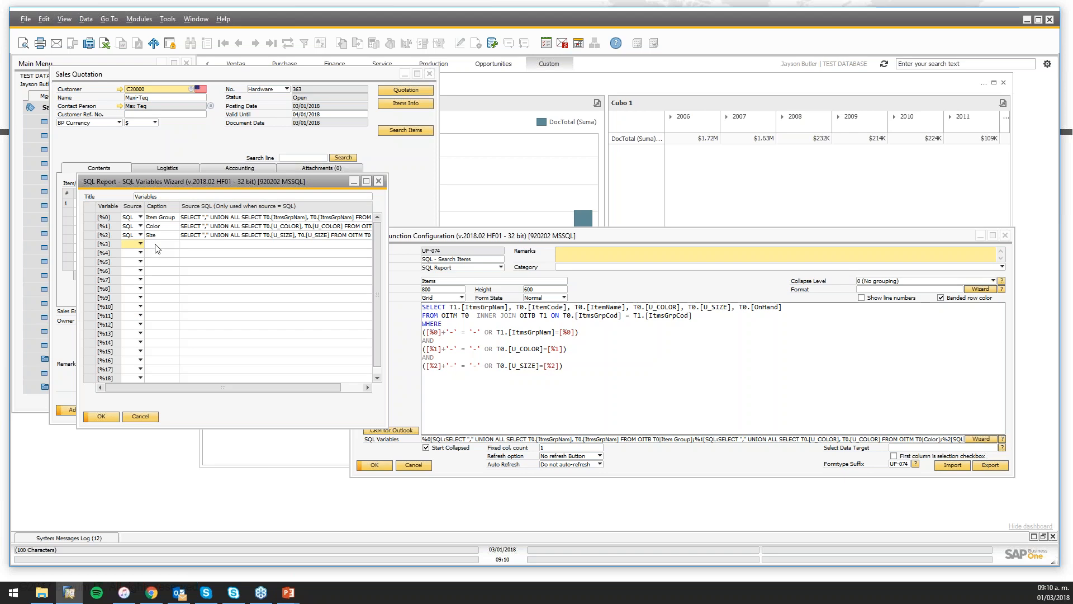
click(141, 245)
scroll(143, 250, down, 10)
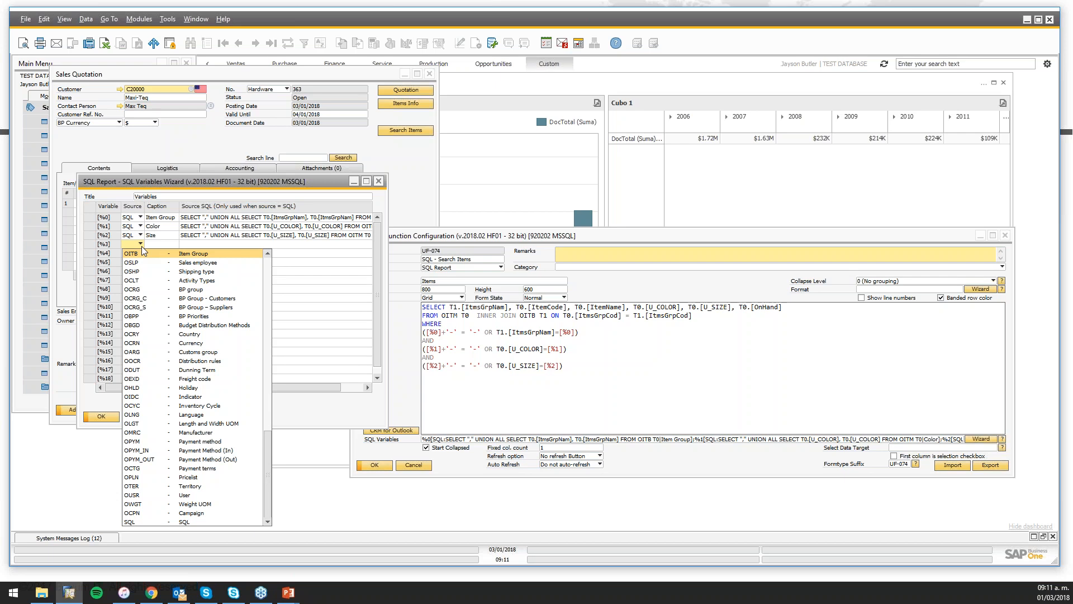
click(170, 190)
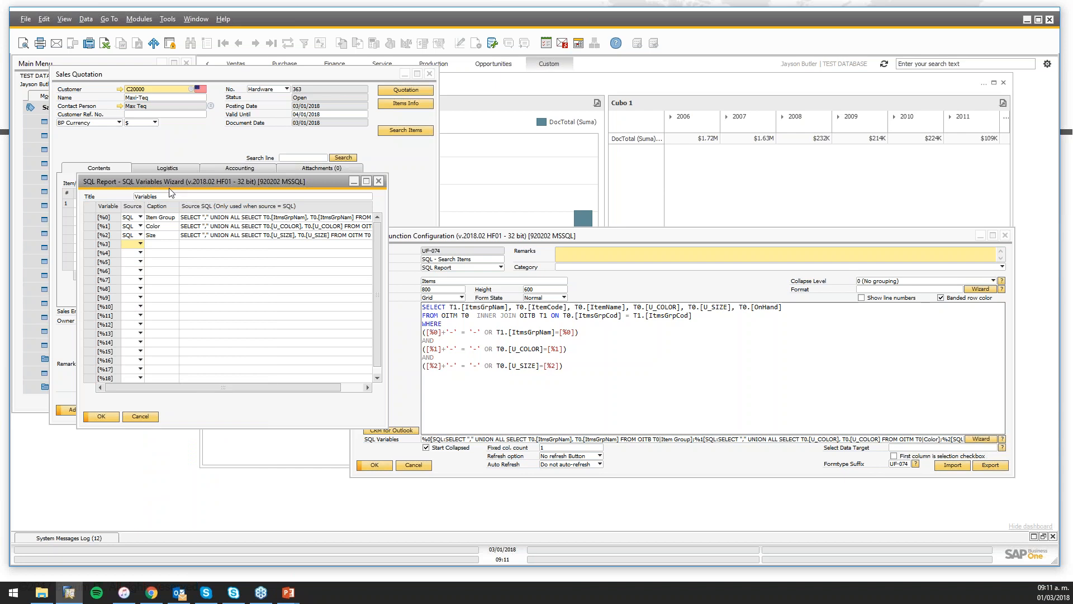
Inspect the Item Group, Size and Variables captions and the Item Group source query
click(161, 217)
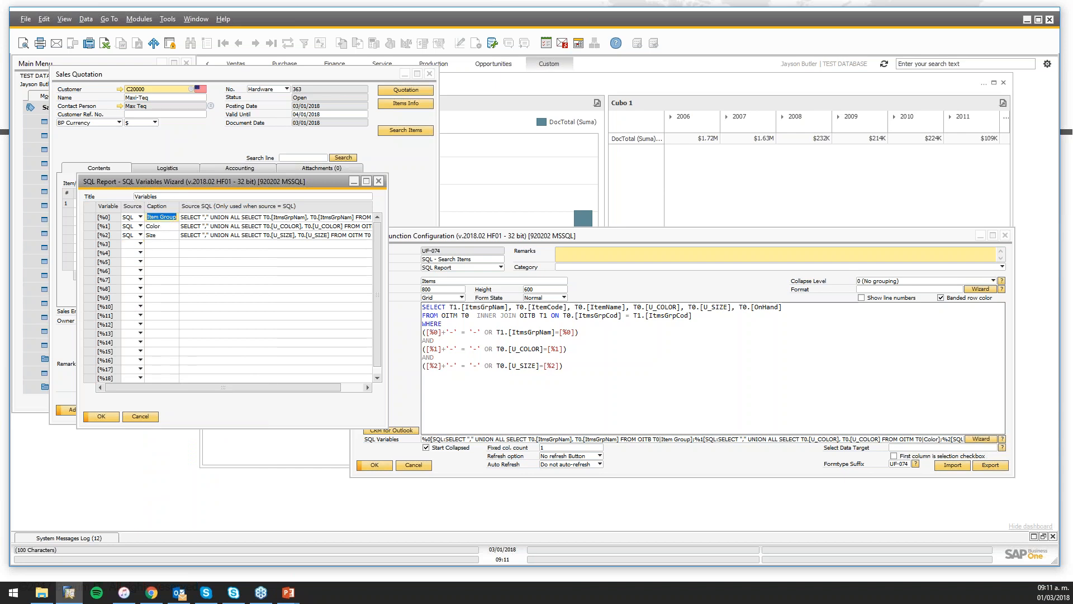
click(167, 235)
click(162, 197)
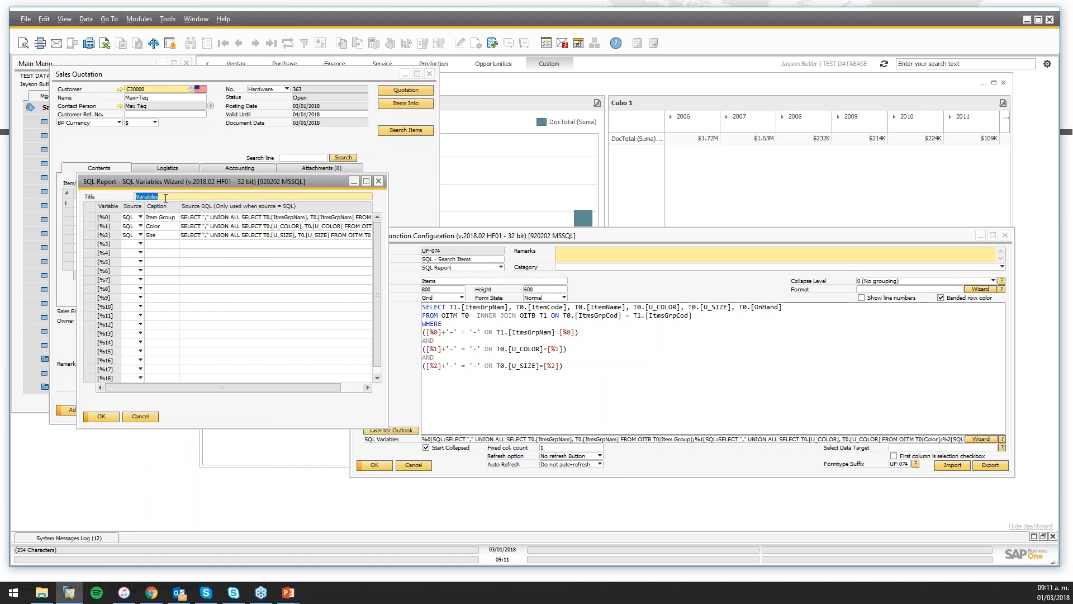
click(162, 197)
click(214, 224)
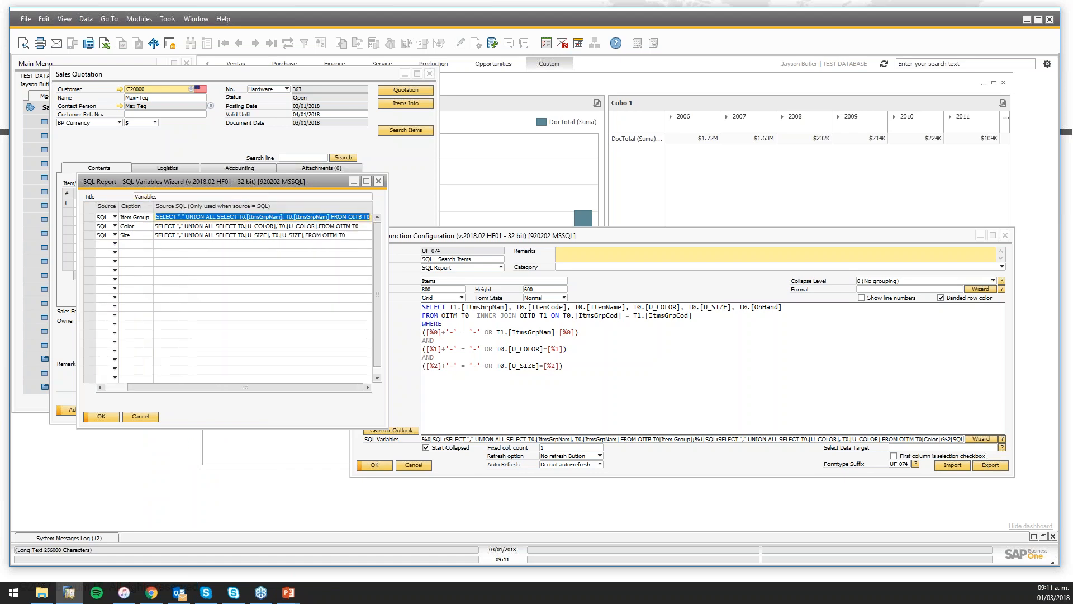
click(175, 218)
drag(156, 217, 189, 210)
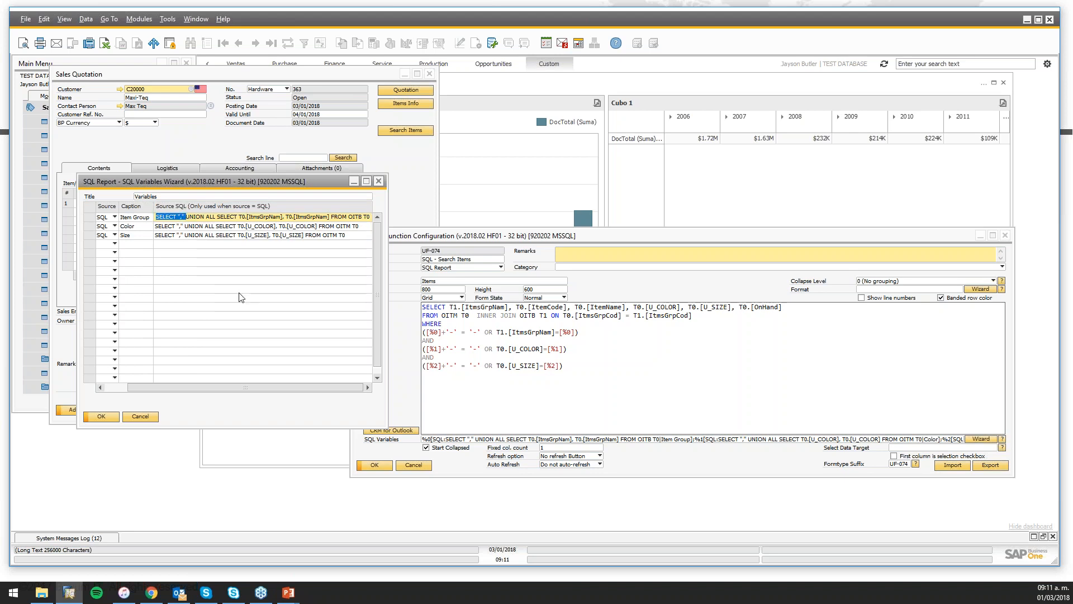
click(203, 216)
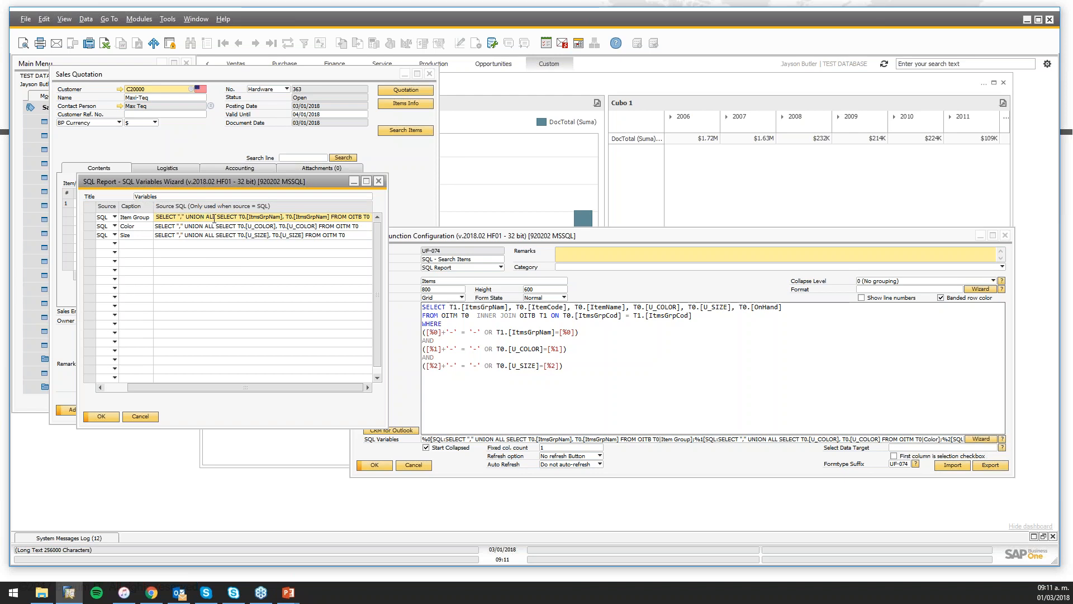
drag(218, 217, 371, 217)
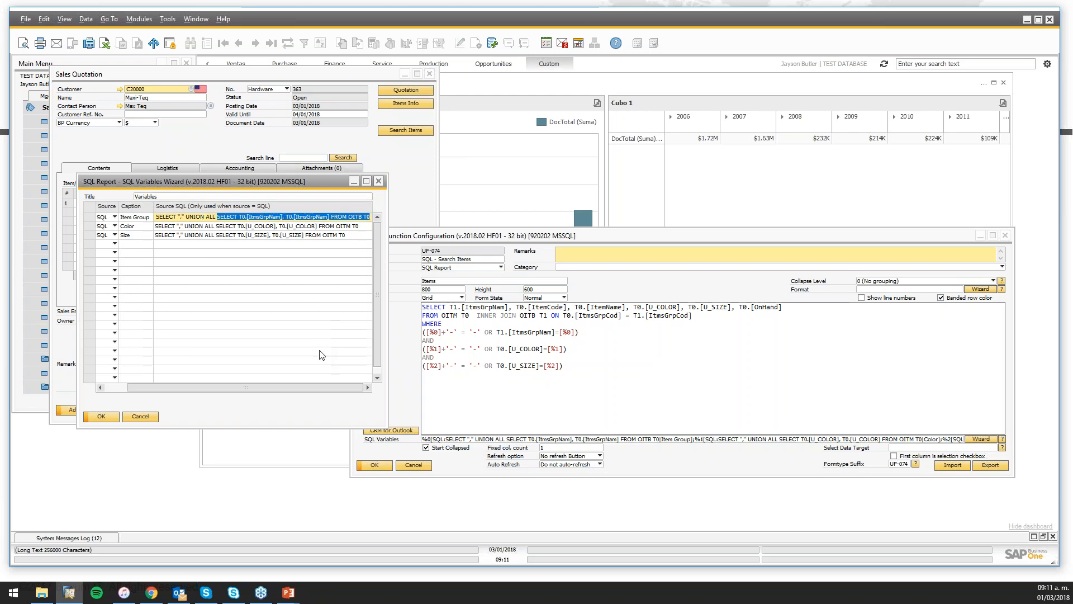
Review the Color and Size source queries and select the Color query for copying
click(257, 226)
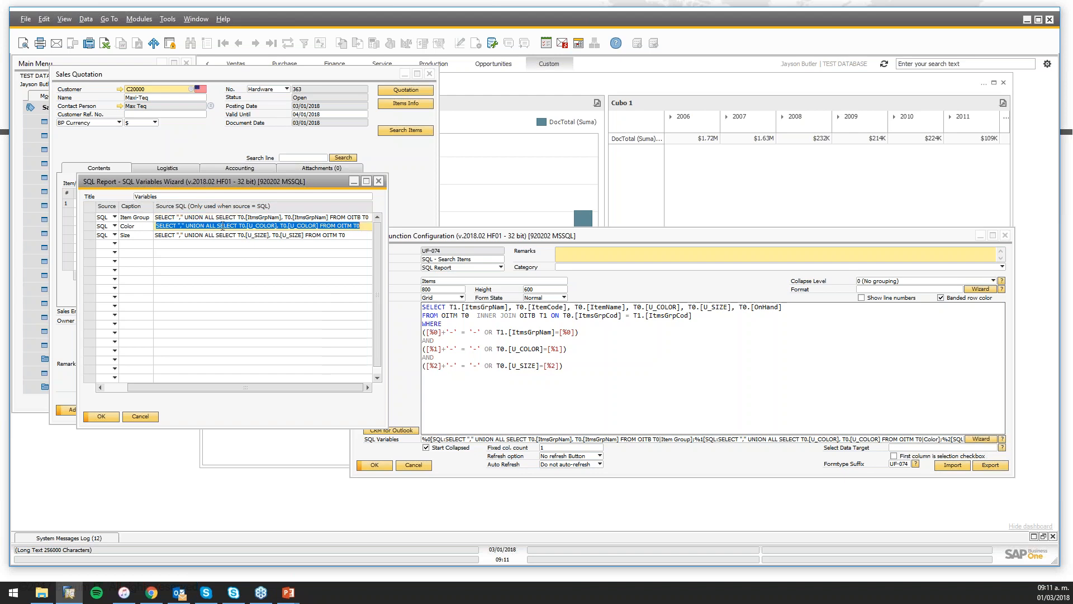
drag(217, 226, 360, 226)
click(223, 235)
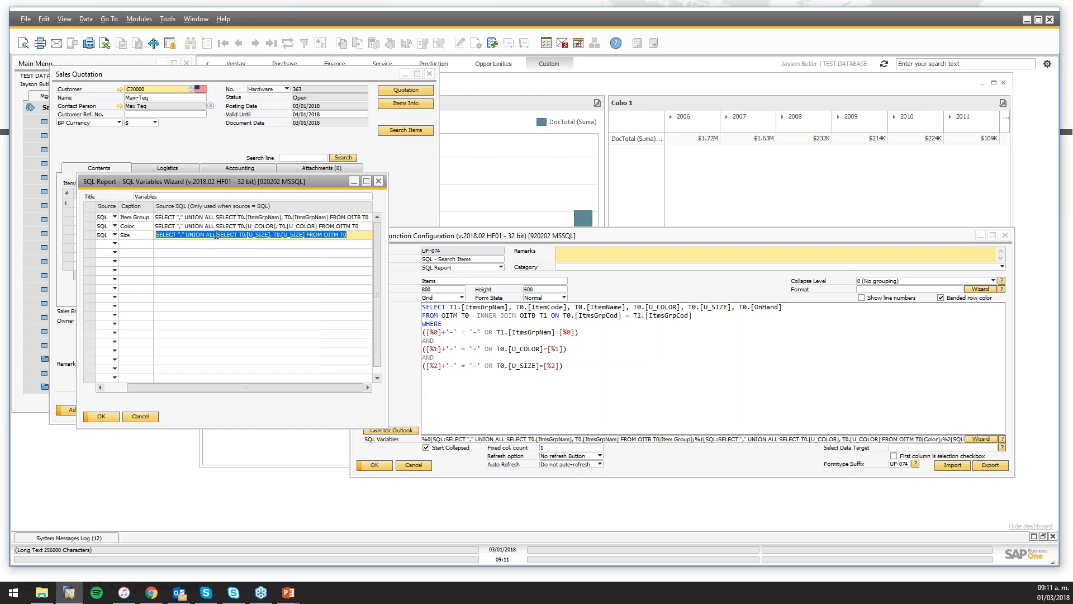
drag(217, 236, 355, 236)
click(356, 237)
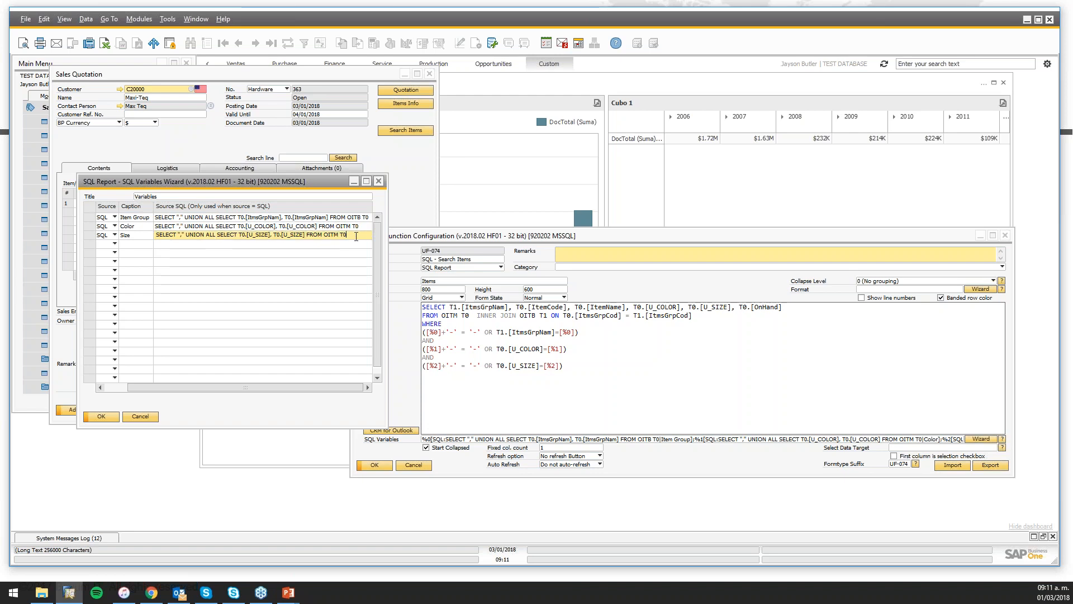
click(185, 227)
key(ctrl+c)
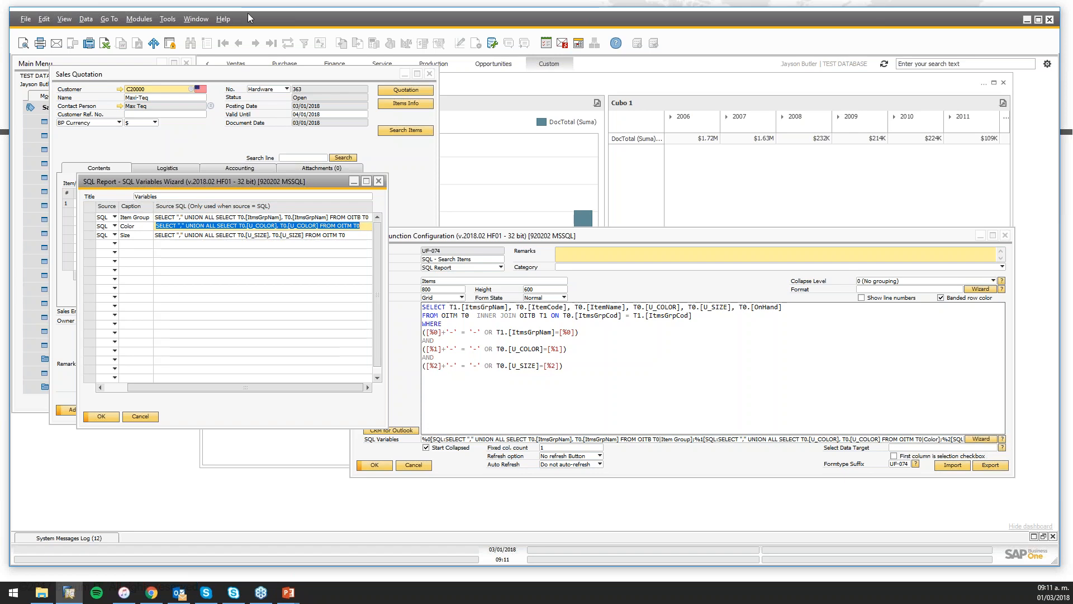
click(168, 18)
In the Query Generator preview, replace the query with the copied Color SQL and execute it
mouse_move(198, 179)
click(246, 184)
click(112, 353)
click(137, 248)
key(ctrl+a)
key(ctrl+v)
click(109, 402)
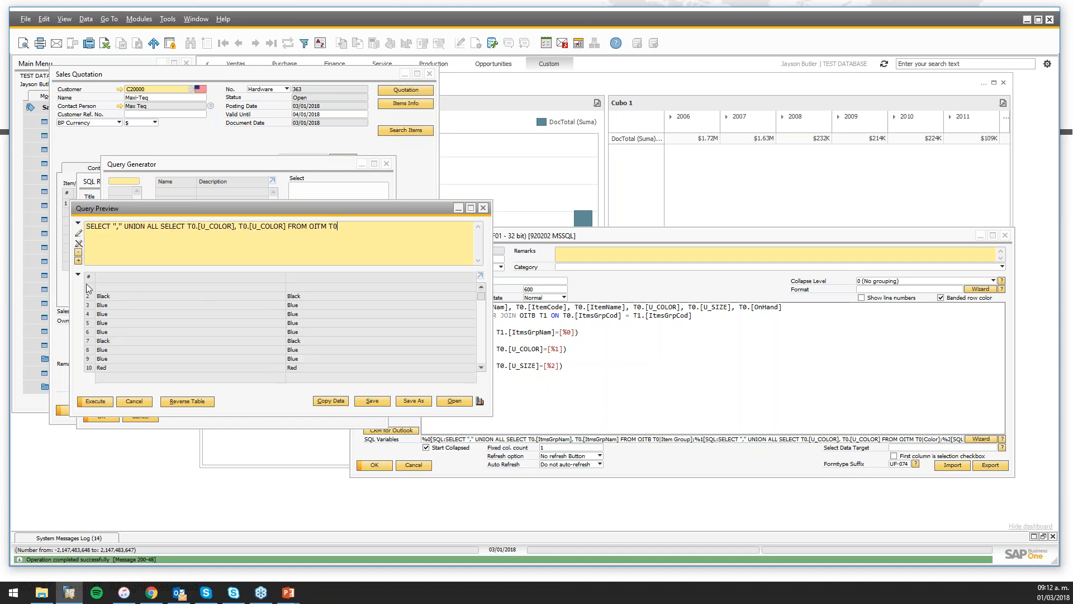
Delete the leading UNION placeholder and rerun, returning Black, Blue and Red
click(149, 246)
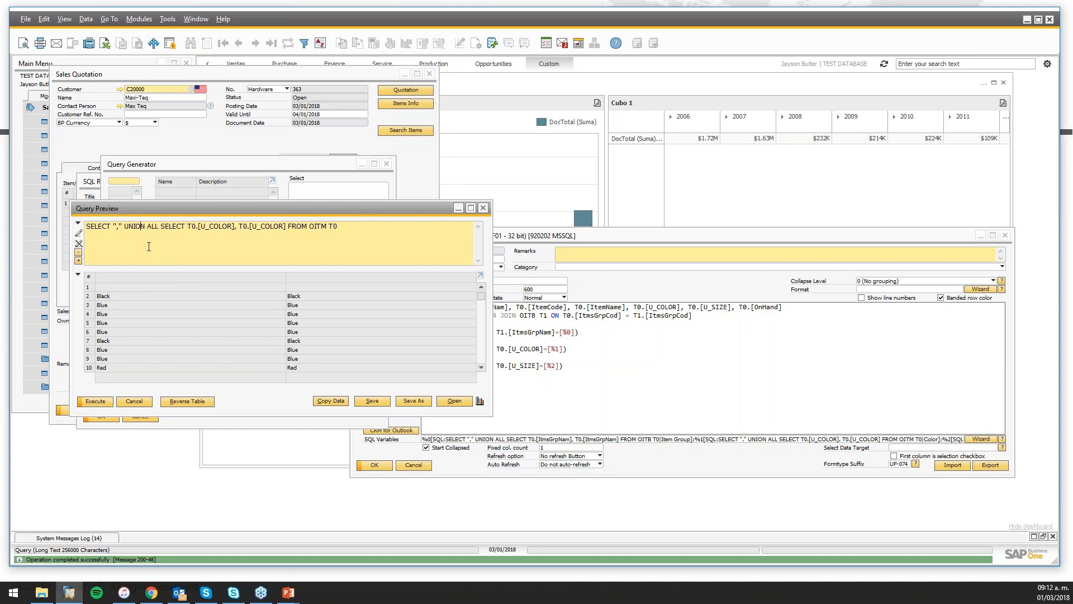
drag(159, 227, 79, 245)
key(Delete)
click(95, 401)
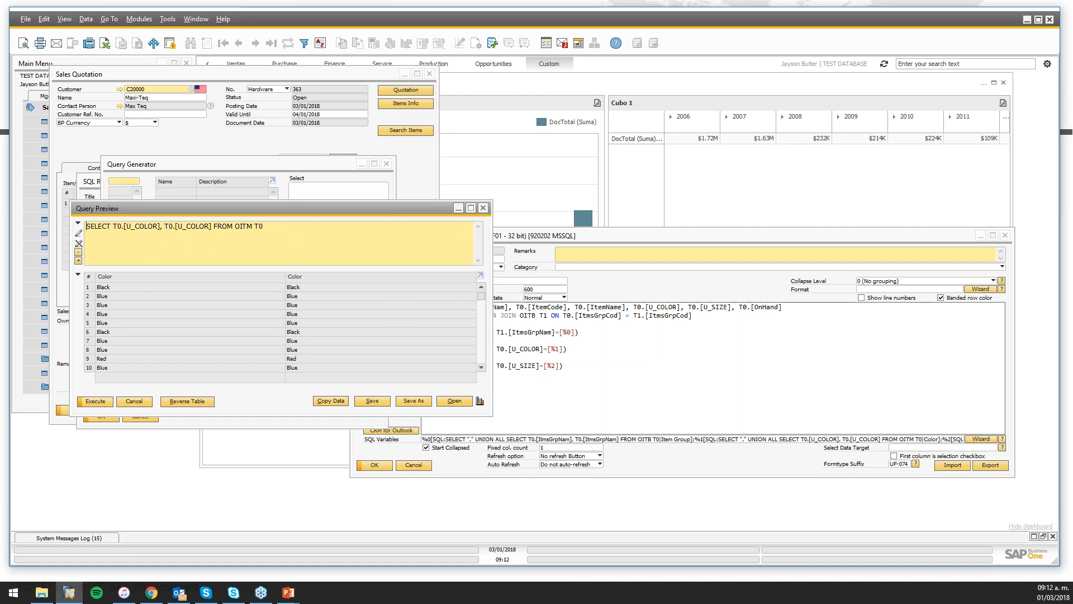
Close the Query Preview and Query Generator, then close the SQL Variables Wizard
key(Escape)
click(170, 353)
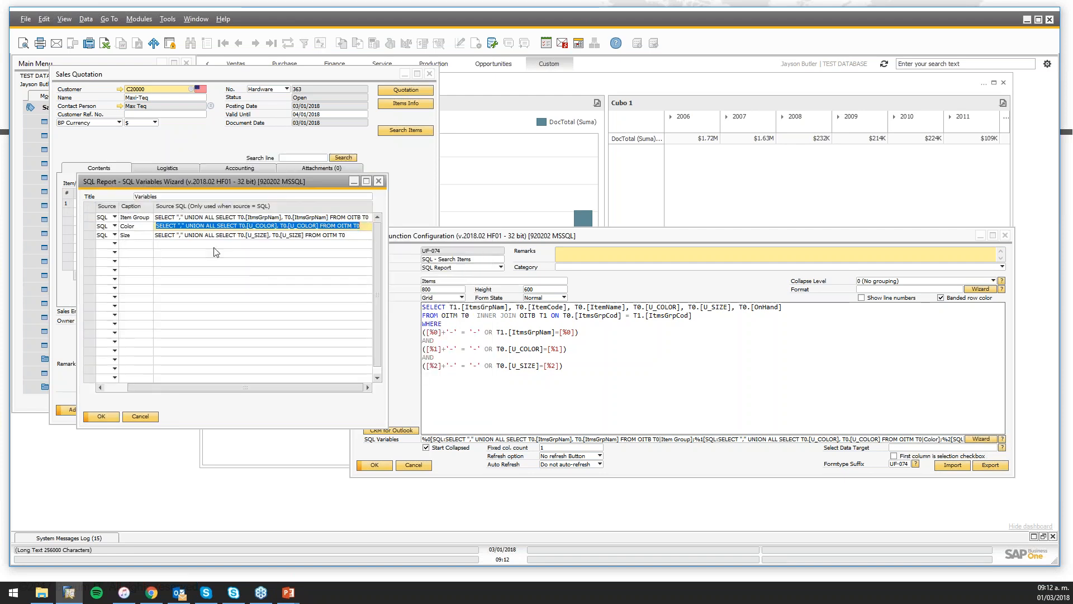
click(182, 226)
drag(217, 226, 151, 226)
click(223, 227)
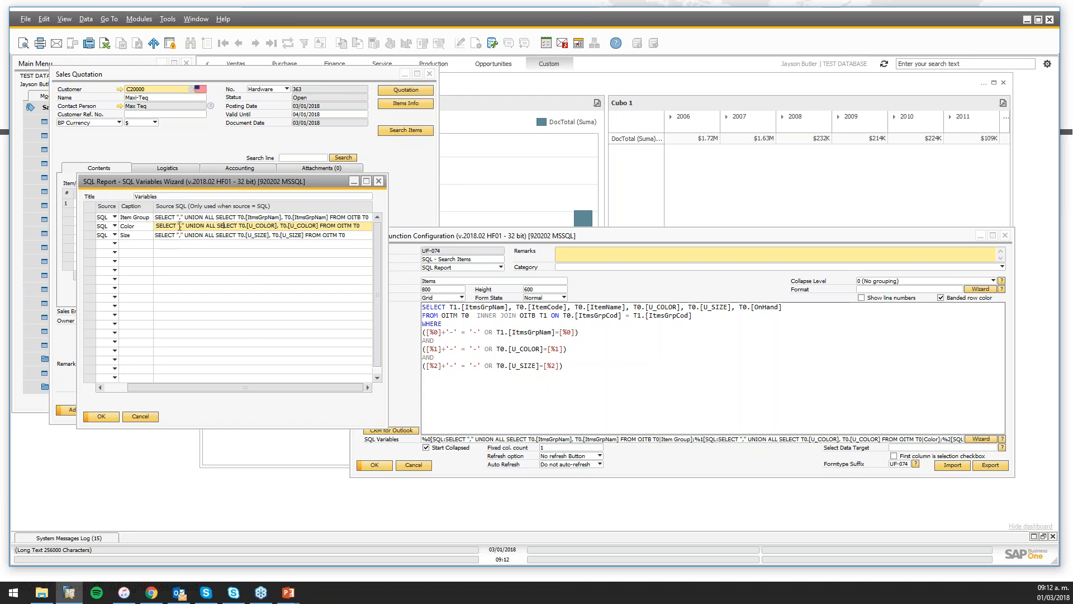
drag(162, 387, 136, 389)
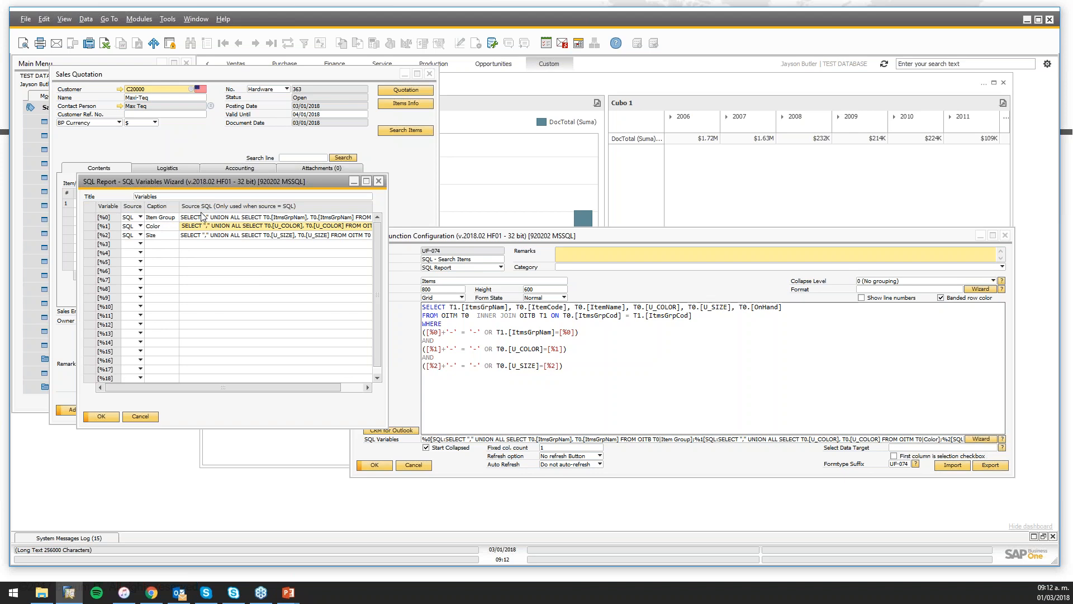
click(378, 180)
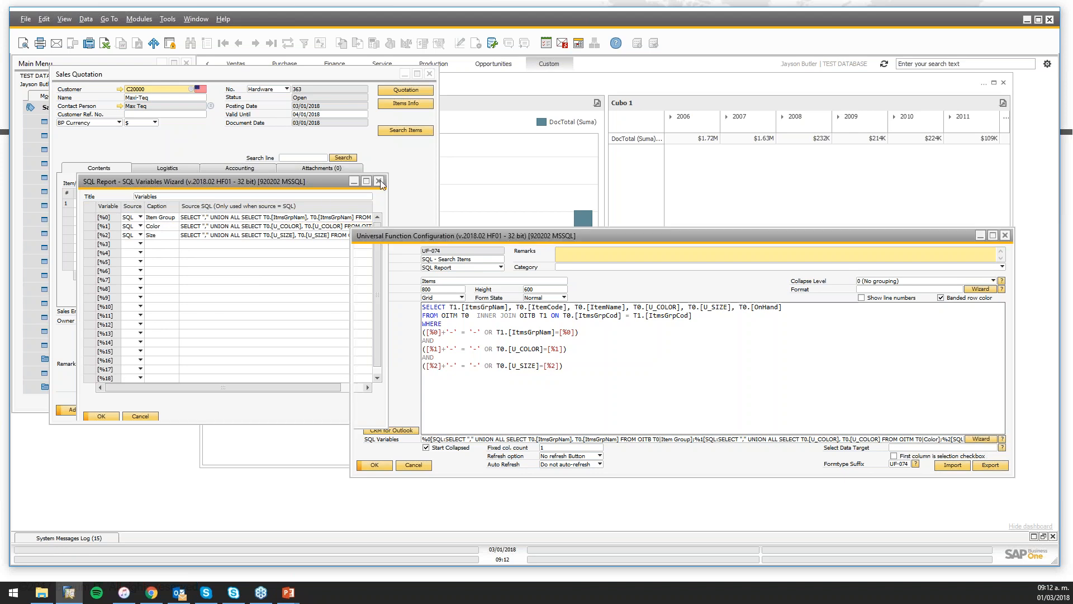
click(389, 150)
Run Search Items with Color set to Blue
click(398, 130)
click(404, 222)
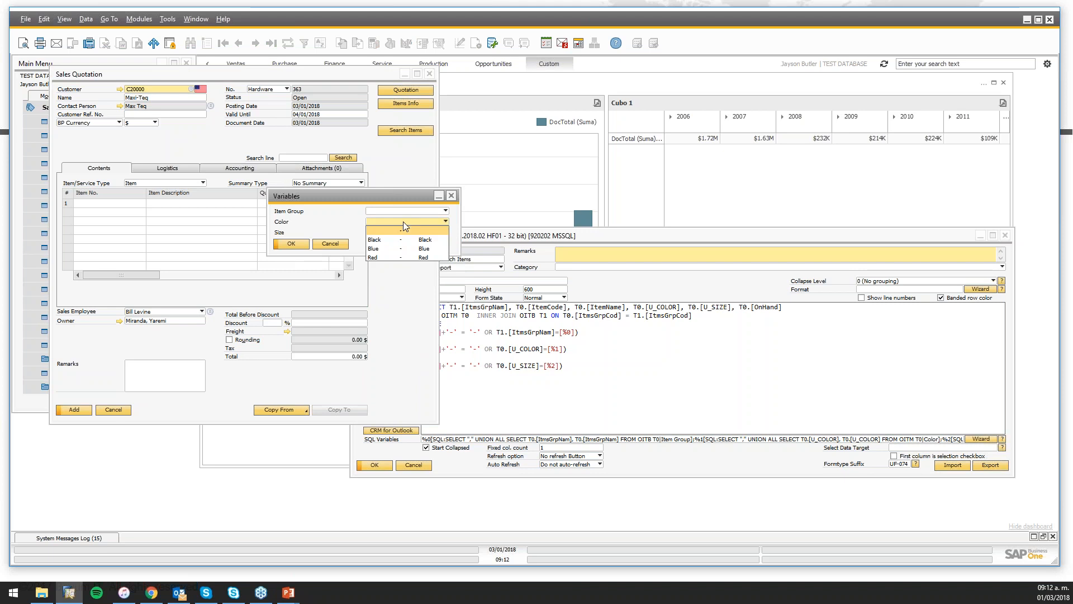
click(393, 249)
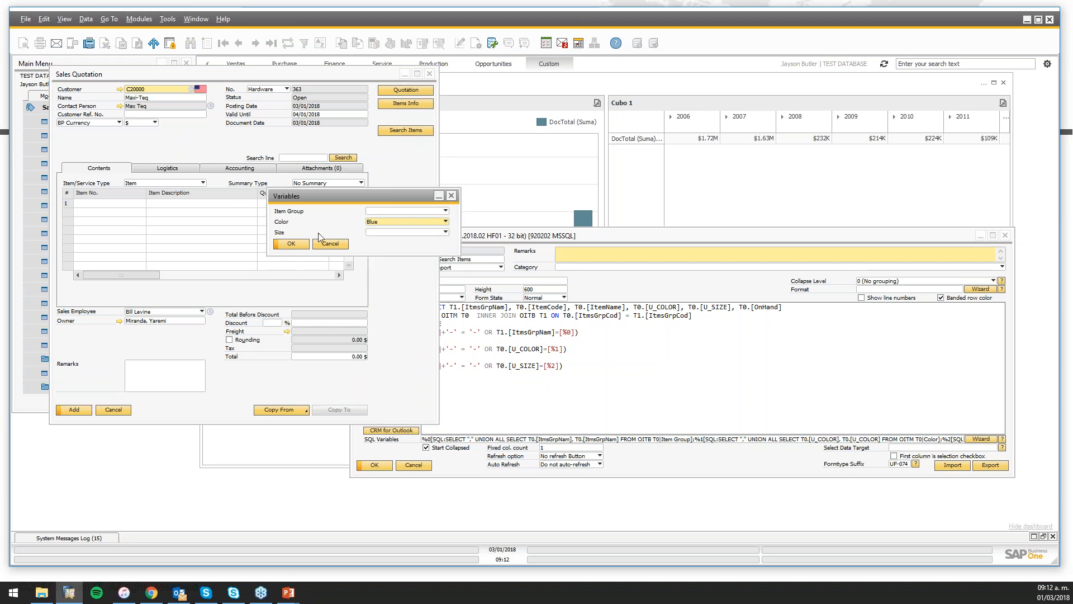
click(291, 243)
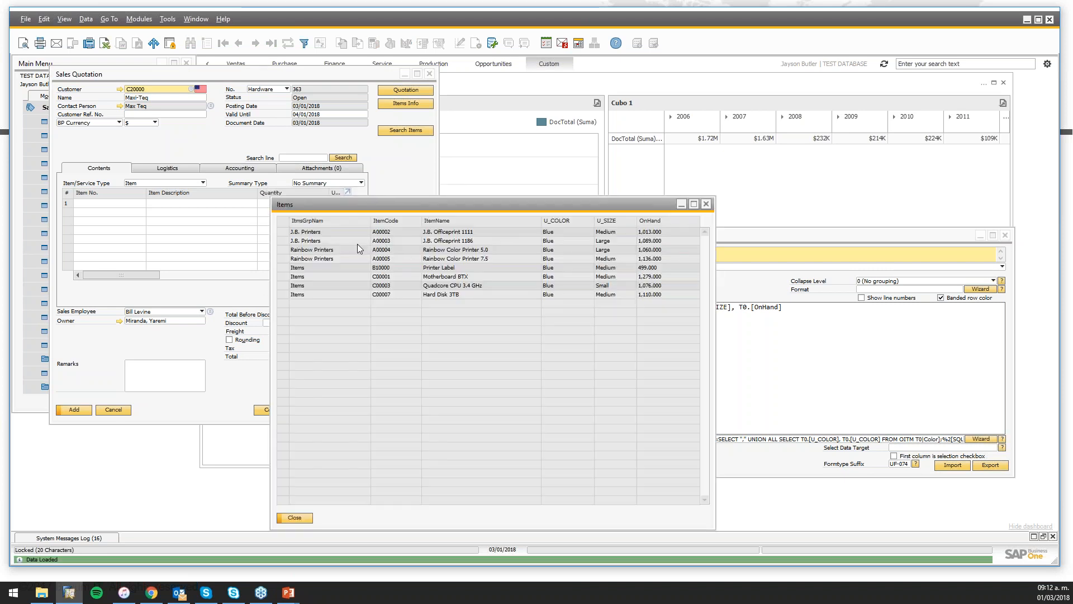
Copy item A00003 and paste it into the quotation's first Item No. row
right_click(390, 242)
click(420, 251)
click(85, 203)
text(A00003)
key(Tab)
Close the Blue item results and nudge the UF-074 configuration window up-left
click(460, 205)
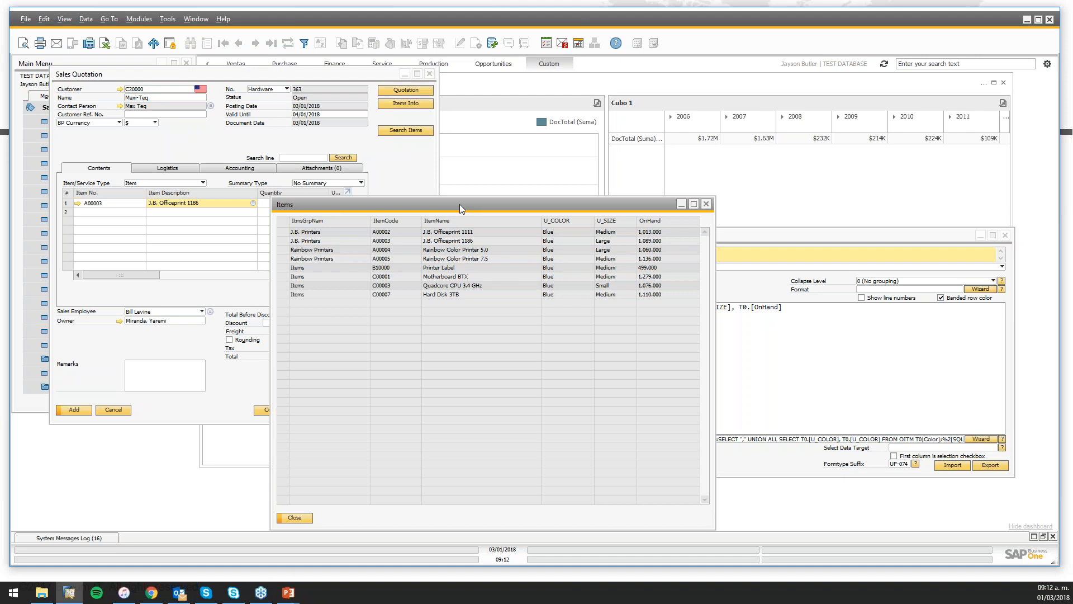
drag(460, 203, 403, 152)
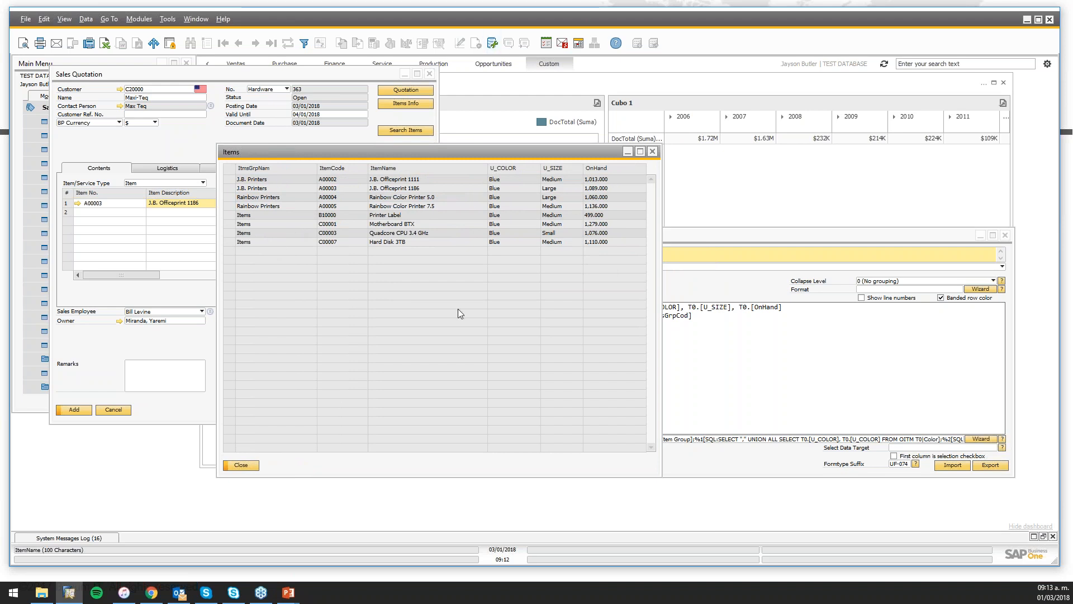
click(237, 466)
click(528, 226)
drag(528, 224, 511, 210)
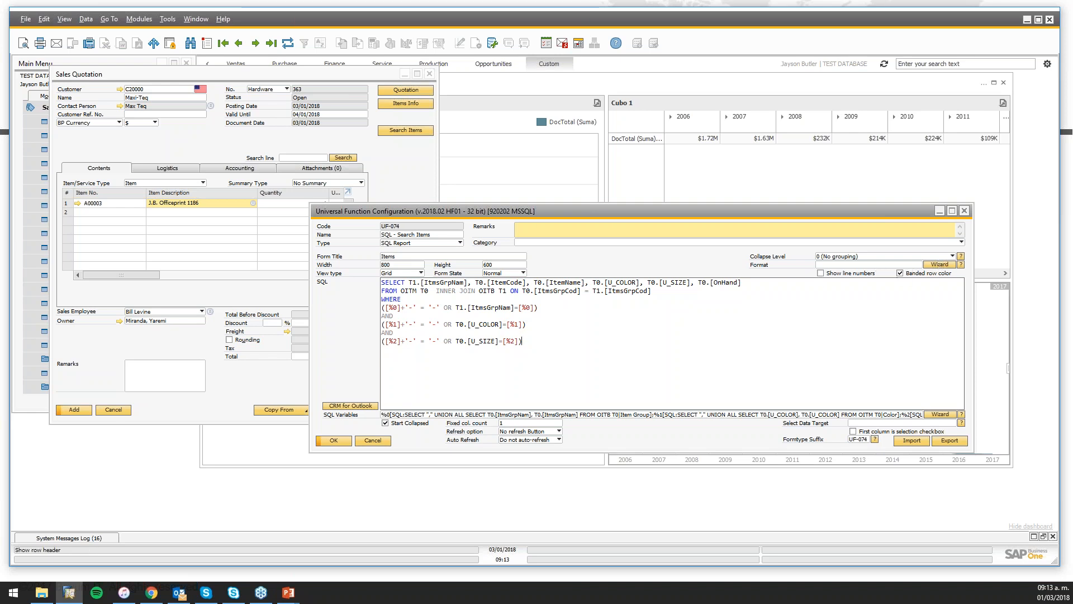
Run Search Items with Item Group Accessories, then close those results
click(386, 130)
click(386, 130)
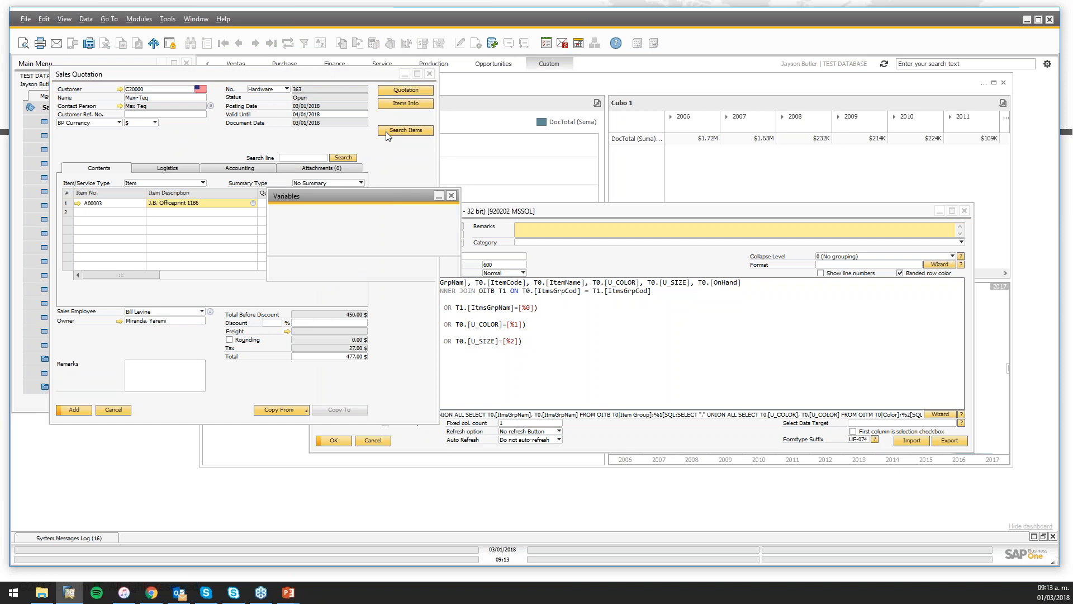
click(383, 211)
click(388, 230)
click(307, 244)
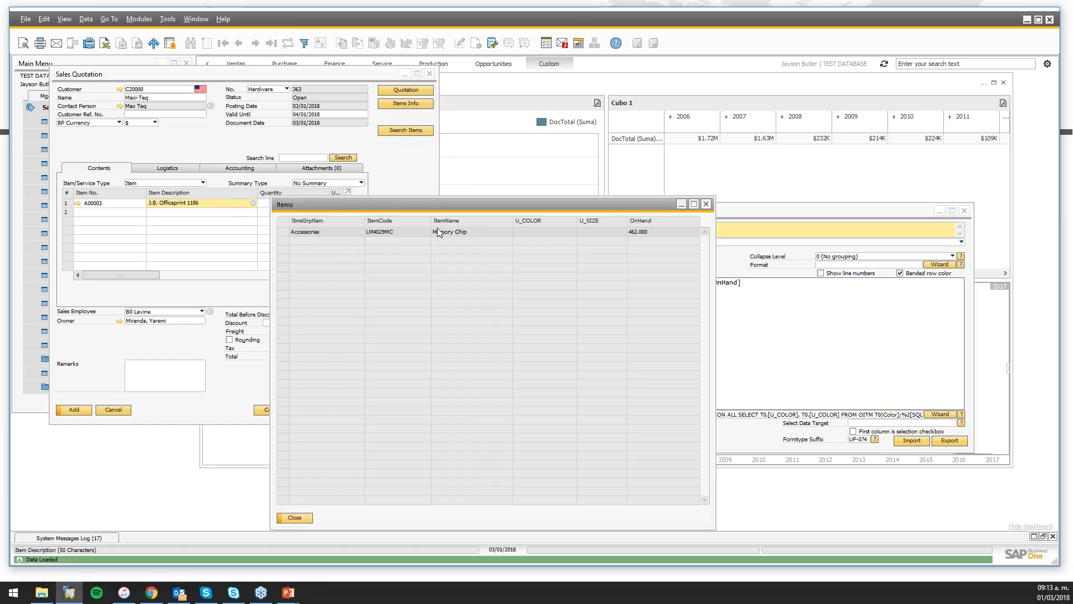
click(706, 205)
Run Search Items again with Color Blue and move the results window up-left
click(418, 132)
click(380, 222)
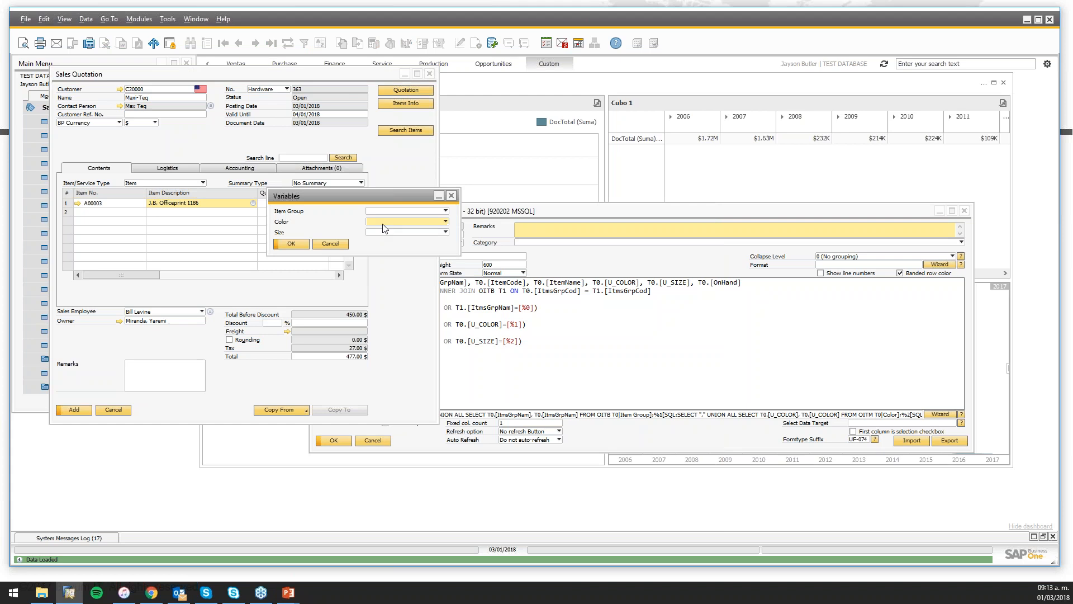
click(386, 238)
click(293, 246)
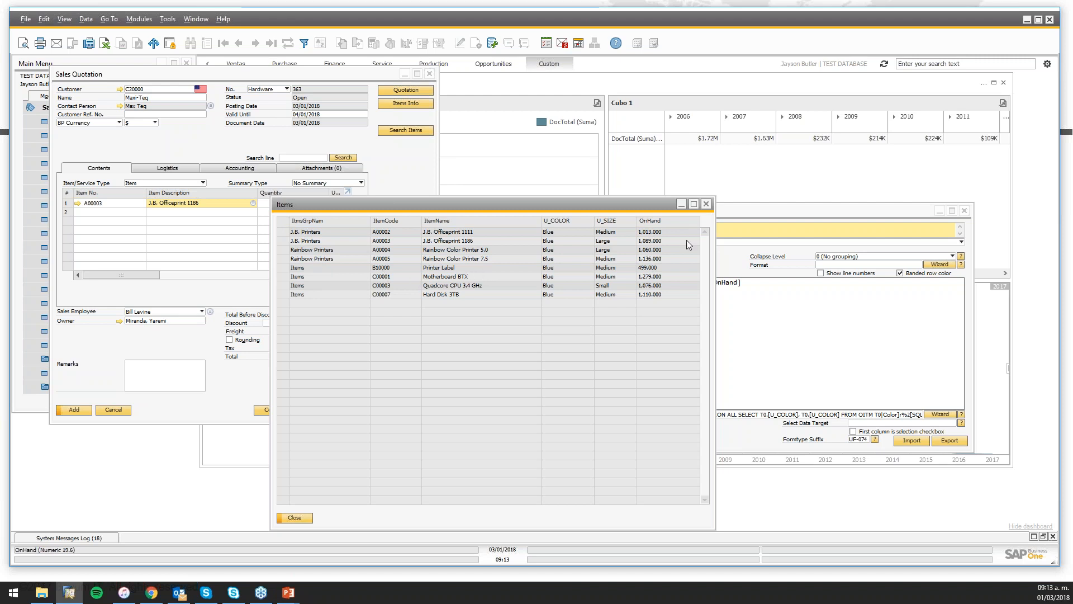
drag(673, 207, 581, 152)
Turn on Show line numbers in the Search Items function configuration and save it
click(831, 213)
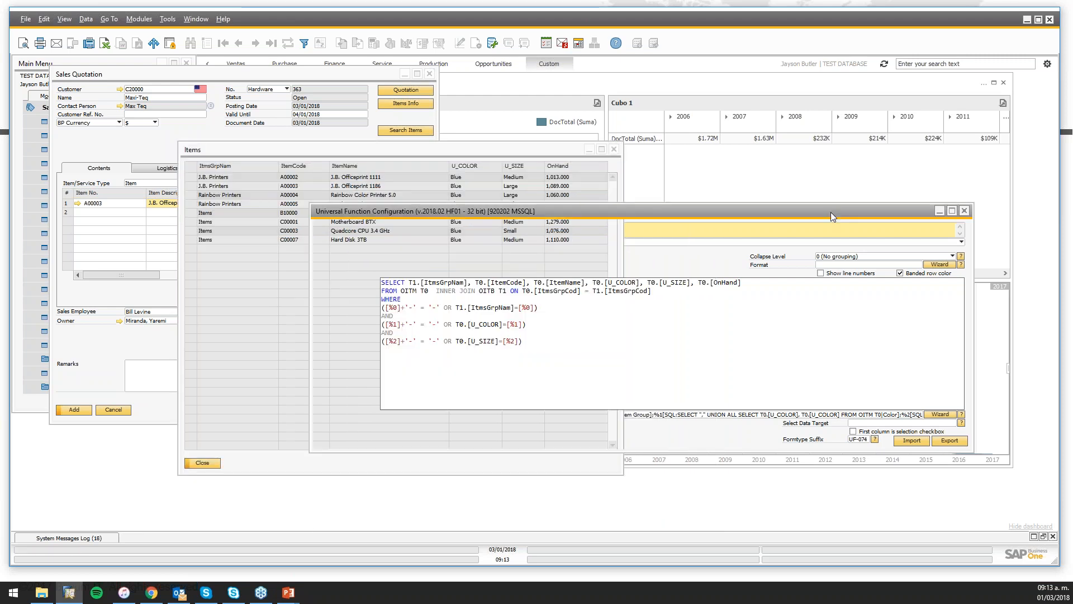
click(821, 273)
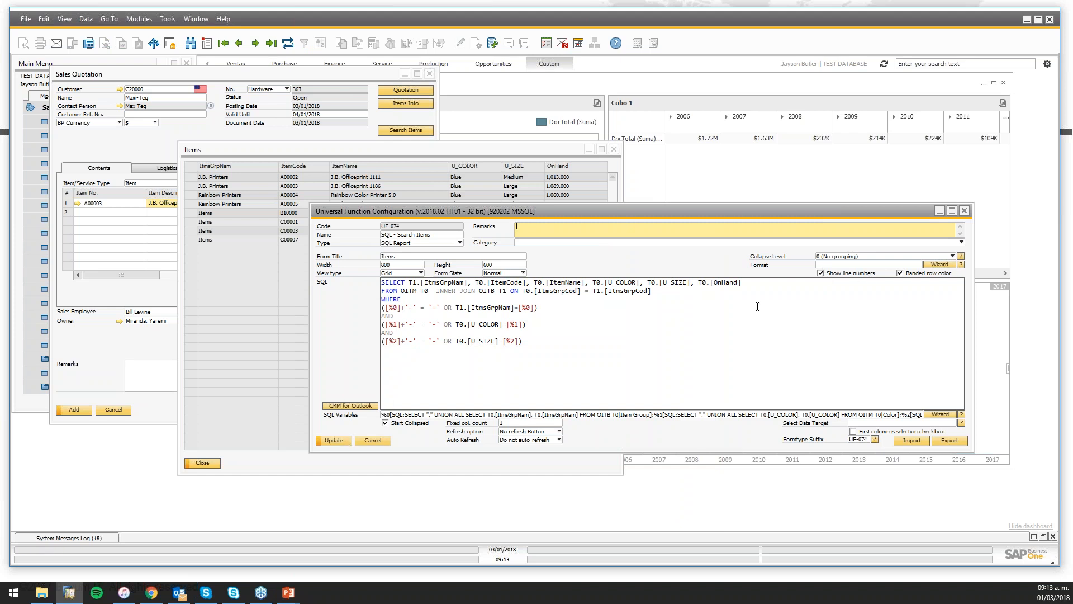
click(334, 440)
Rerun Search Items filtered by an item group to see the numbered results
click(615, 150)
click(406, 130)
click(373, 211)
click(391, 246)
click(291, 244)
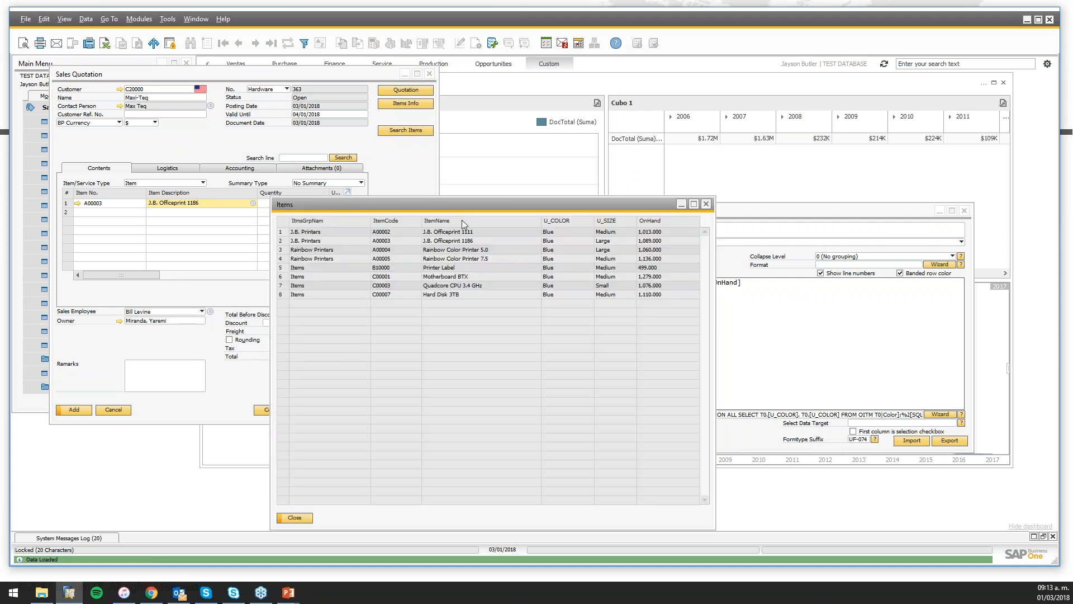
Rerun the search for Blue items, then open the report's column formatting wizard
click(706, 204)
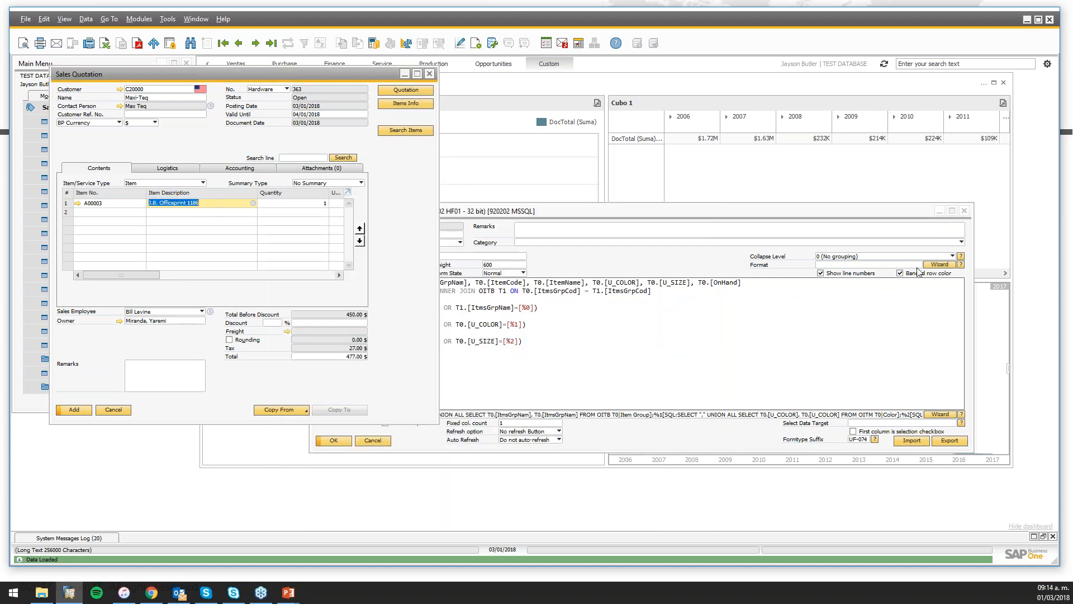
click(414, 131)
click(373, 222)
click(389, 254)
click(290, 245)
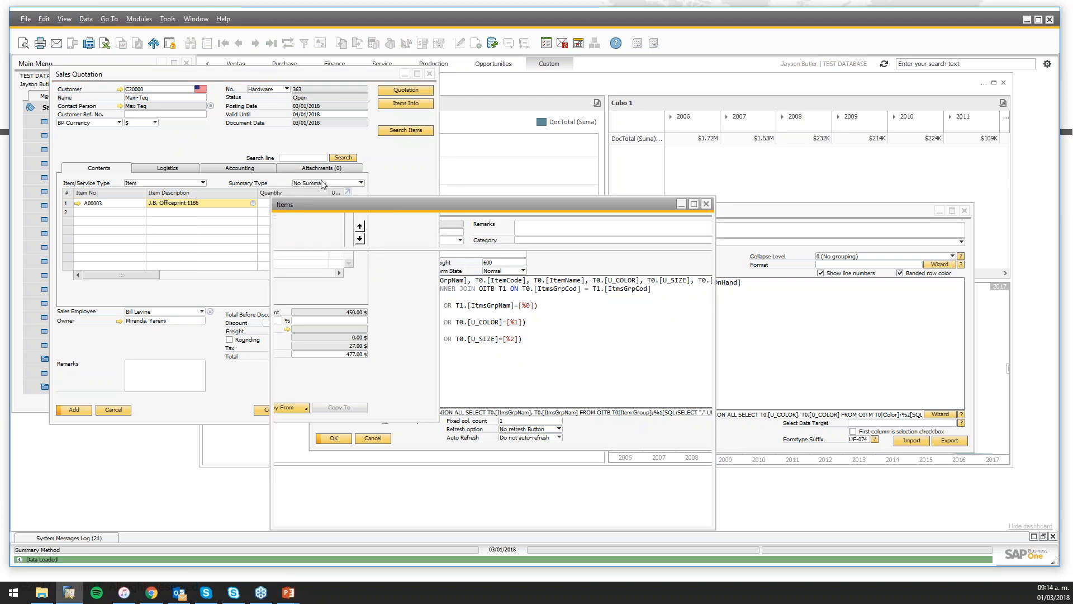
drag(346, 217, 154, 110)
click(937, 265)
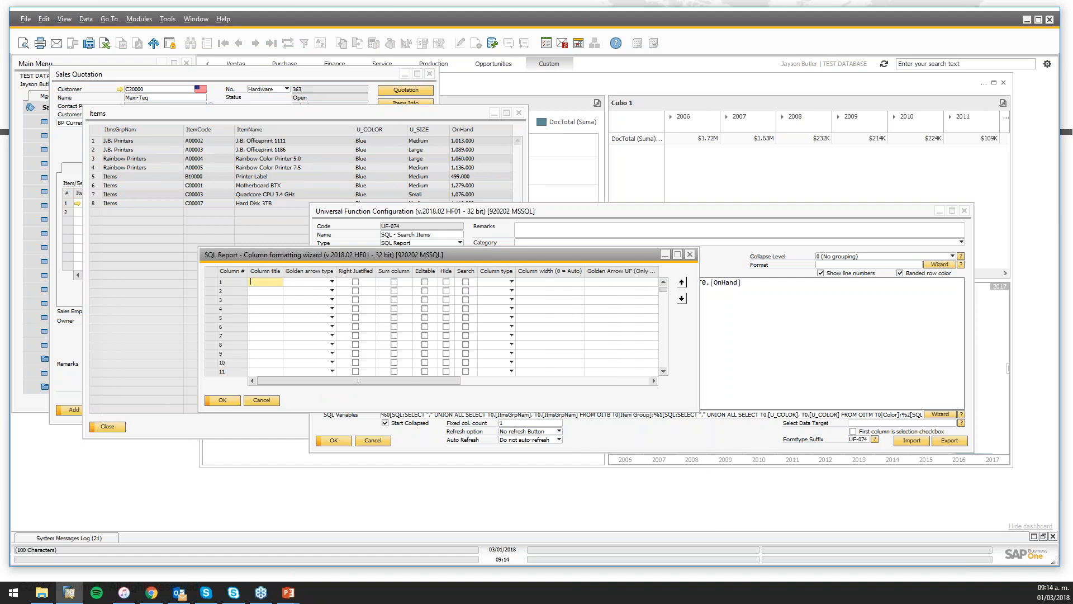
Title the report columns Items group, Code, Name, Color, Size and Stock
text(Items group)
key(Down)
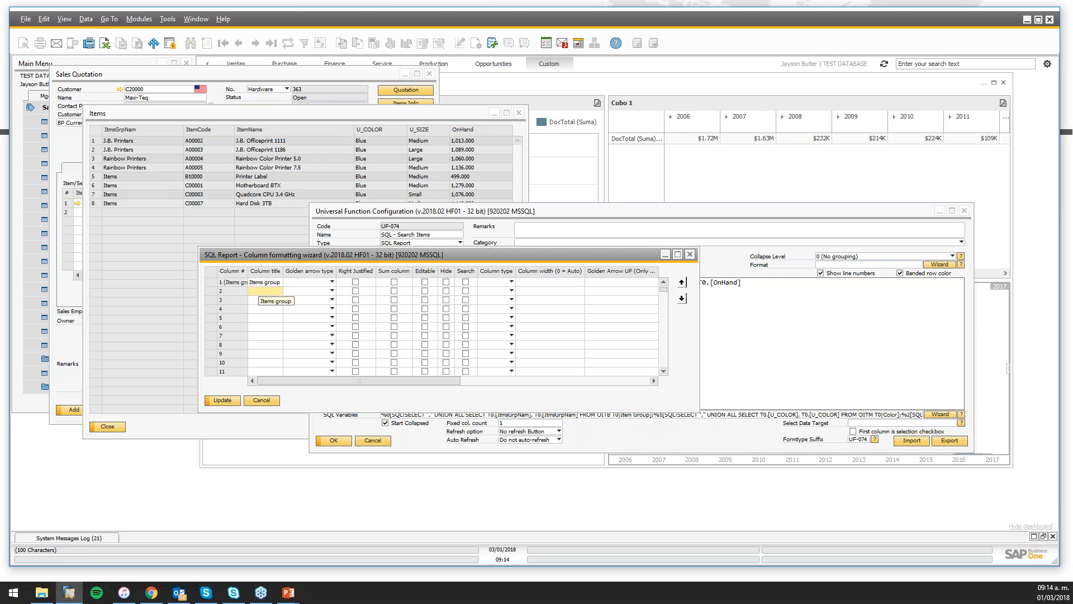
text(ode)
key(Down)
key(Up)
text(Code)
key(Down)
text(Name)
key(Down)
text(Colo)
key(Down)
text(S)
key(Down)
text(Stock)
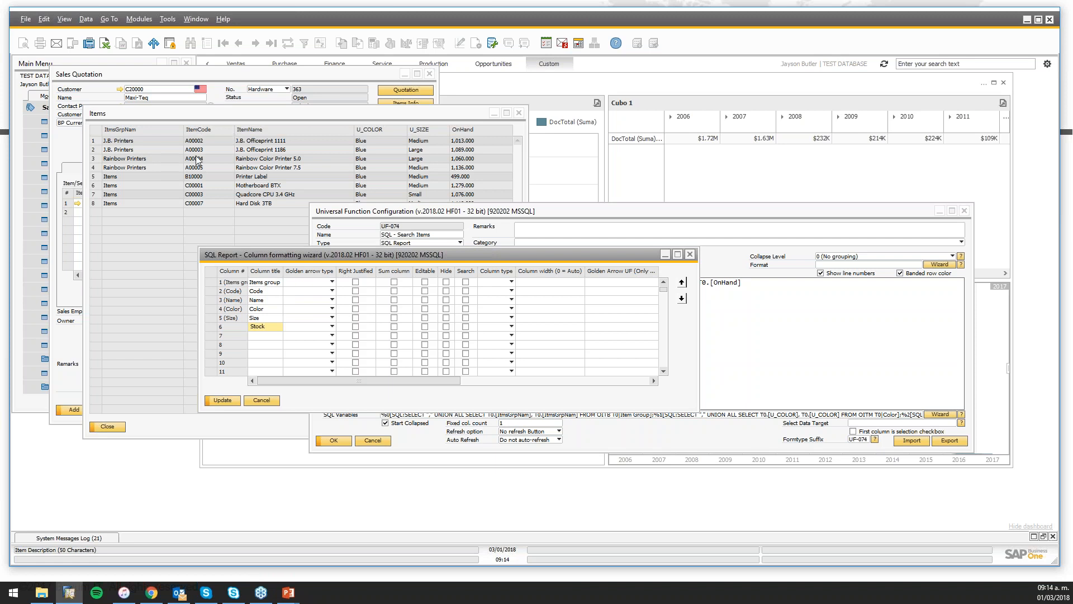
Link the Code column, not the first column, to item records with the Item golden arrow
click(313, 283)
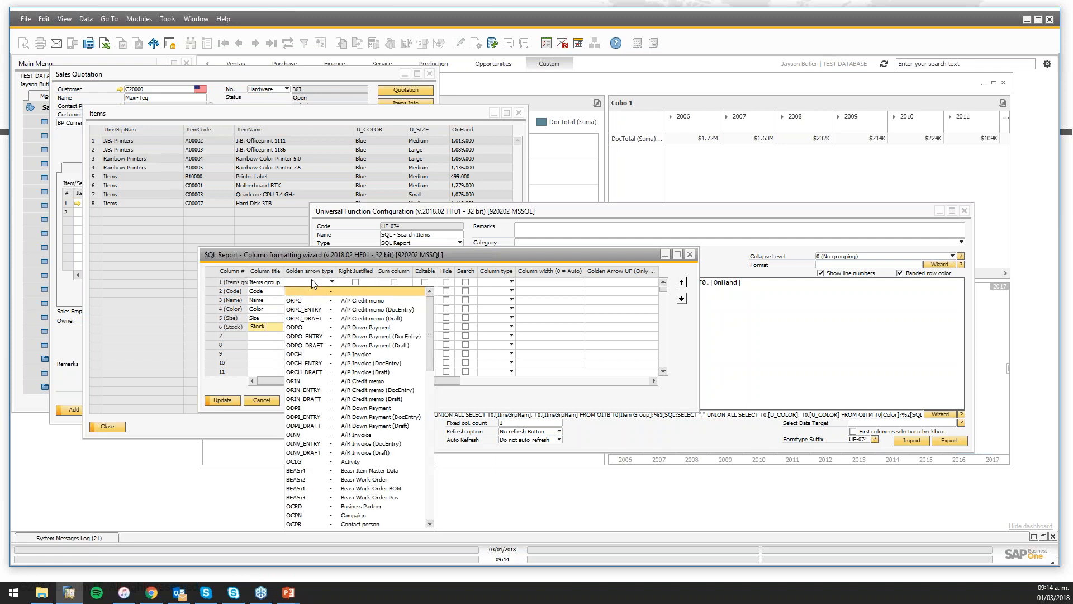
scroll(312, 283, down, 10)
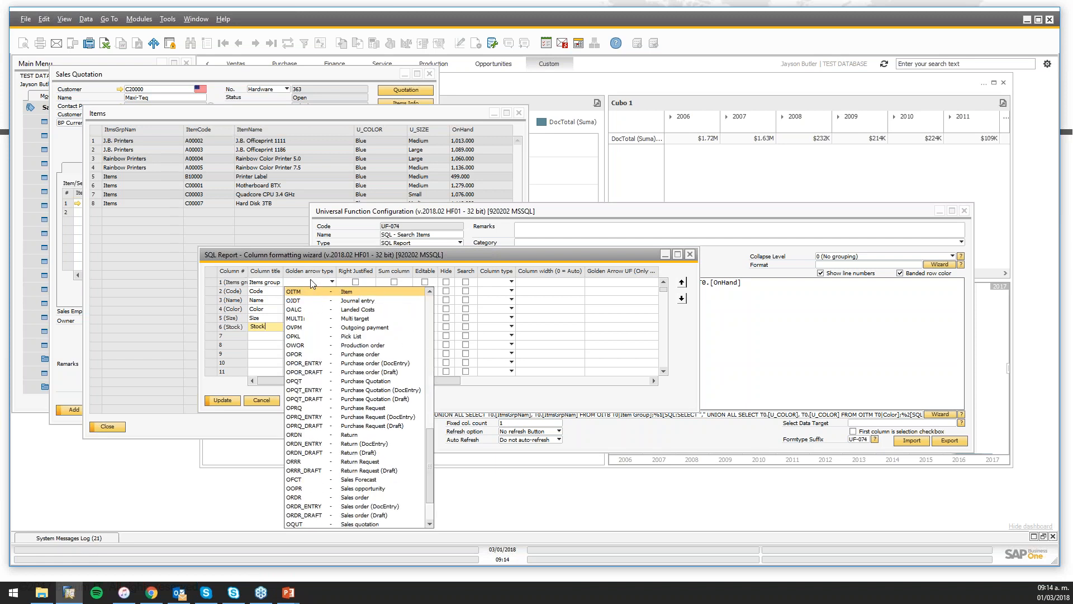
click(312, 292)
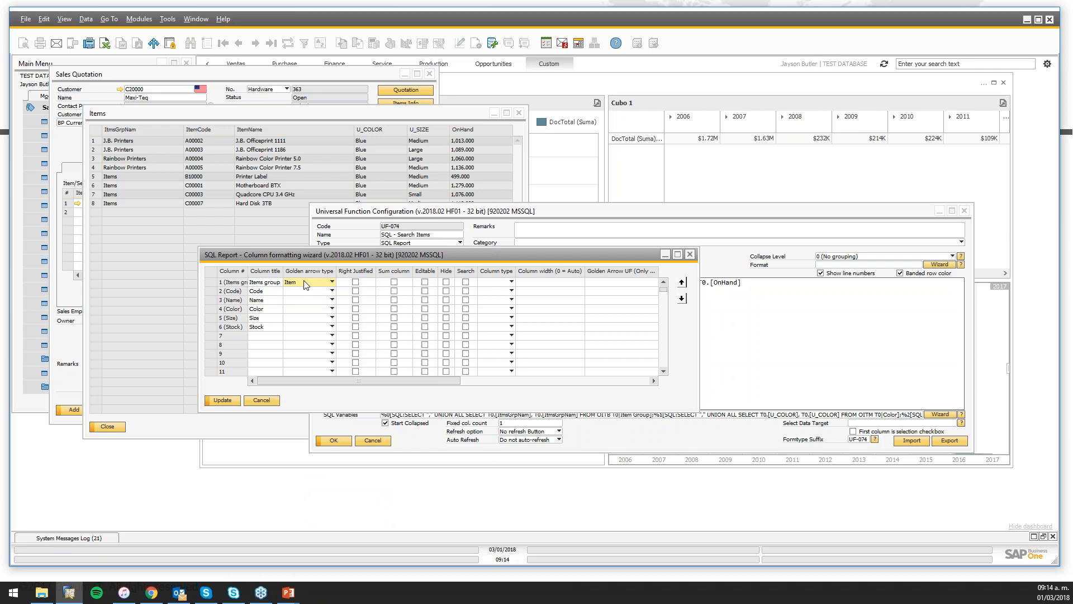
click(286, 283)
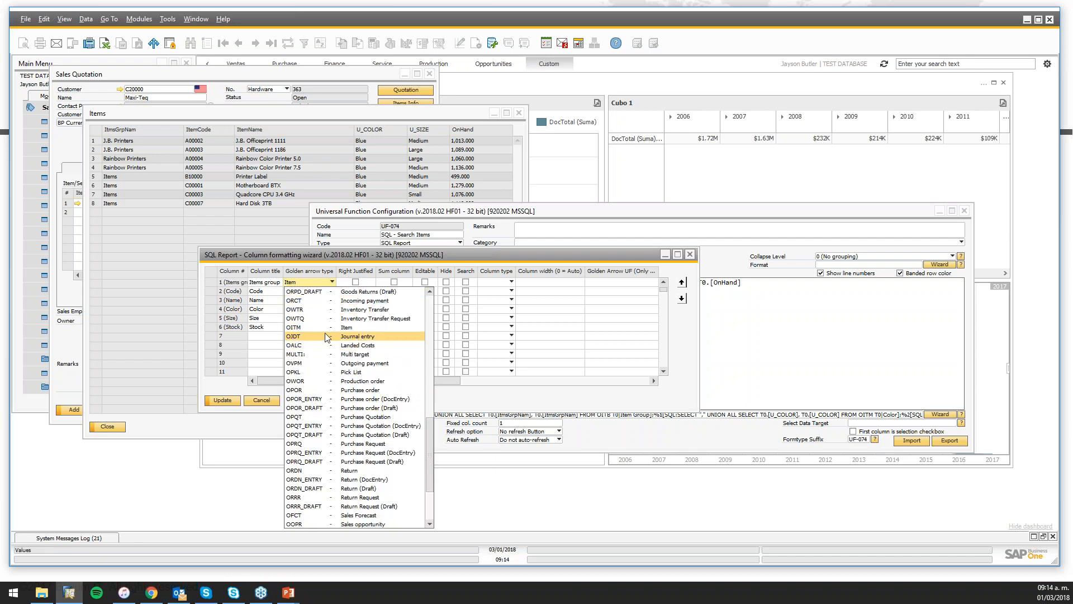
scroll(327, 337, up, 15)
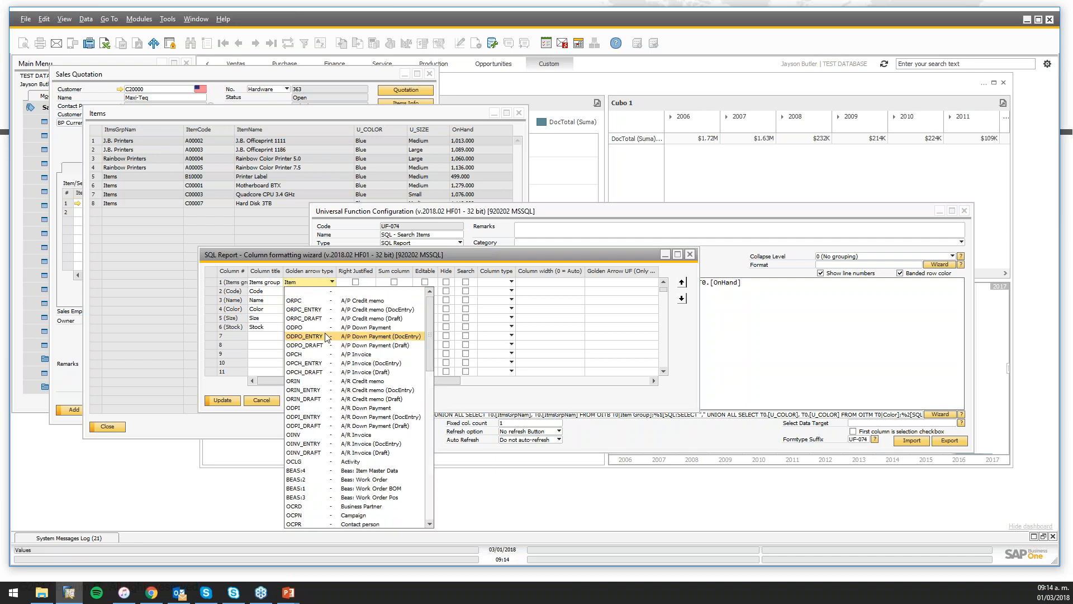
click(313, 292)
click(313, 291)
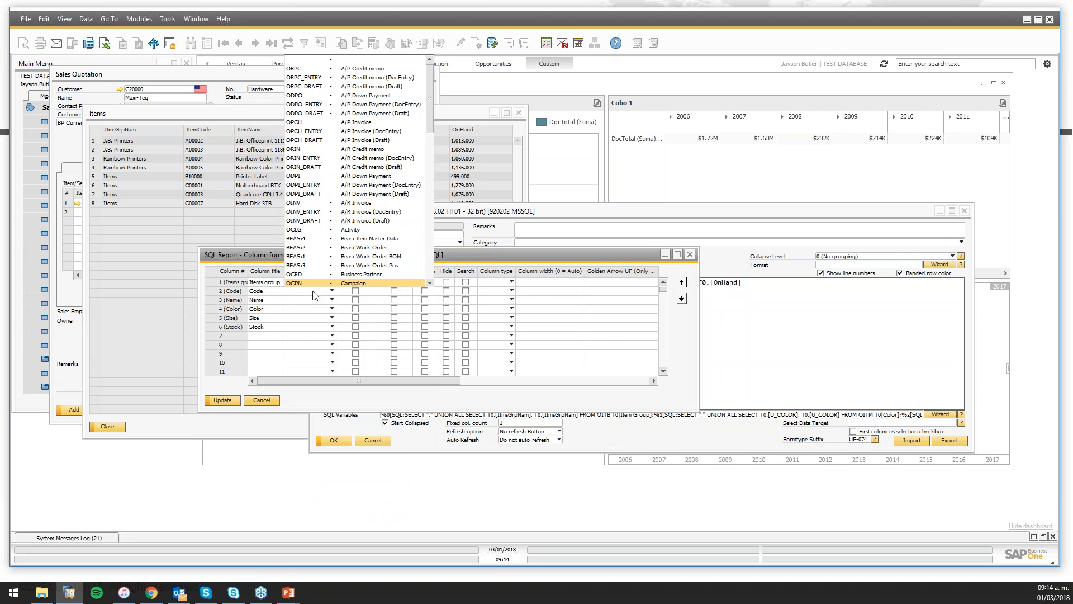
text(it)
key(Return)
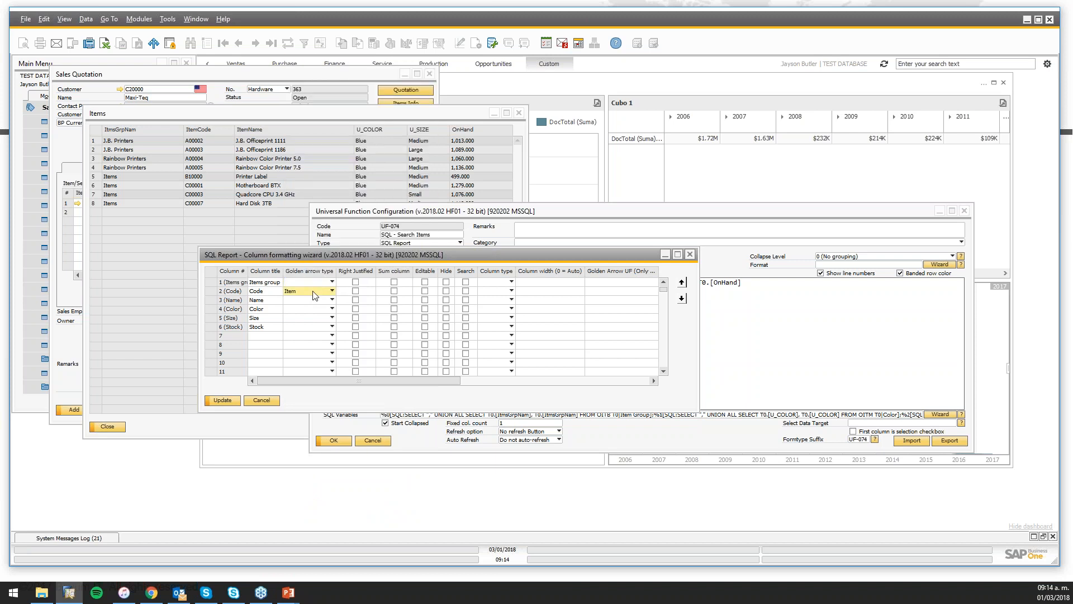
Right-justify the Stock column, make Name searchable, and apply the formatting
click(210, 326)
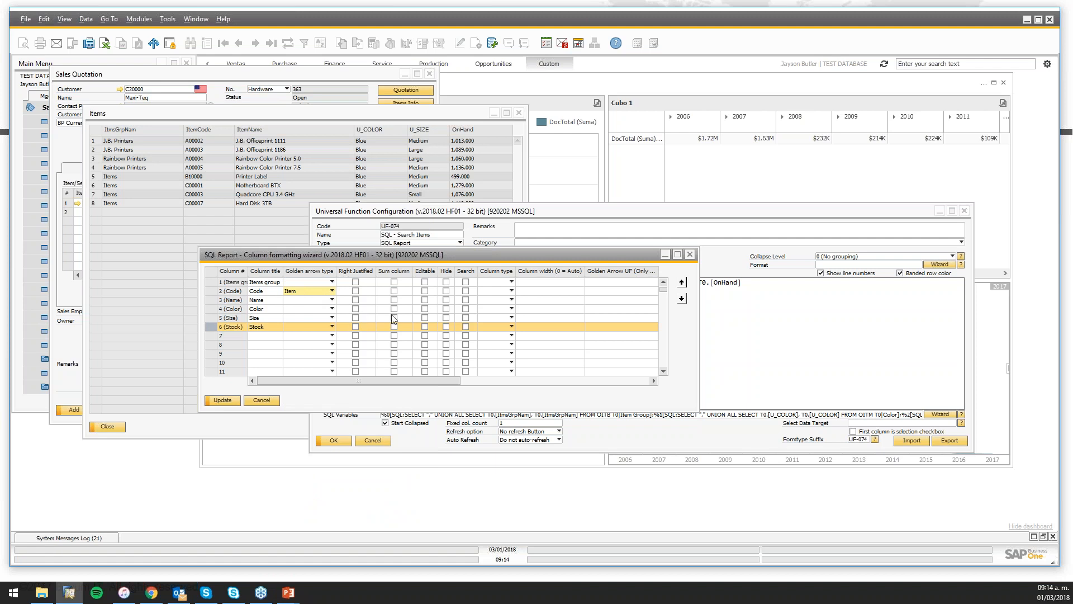
click(355, 327)
click(210, 300)
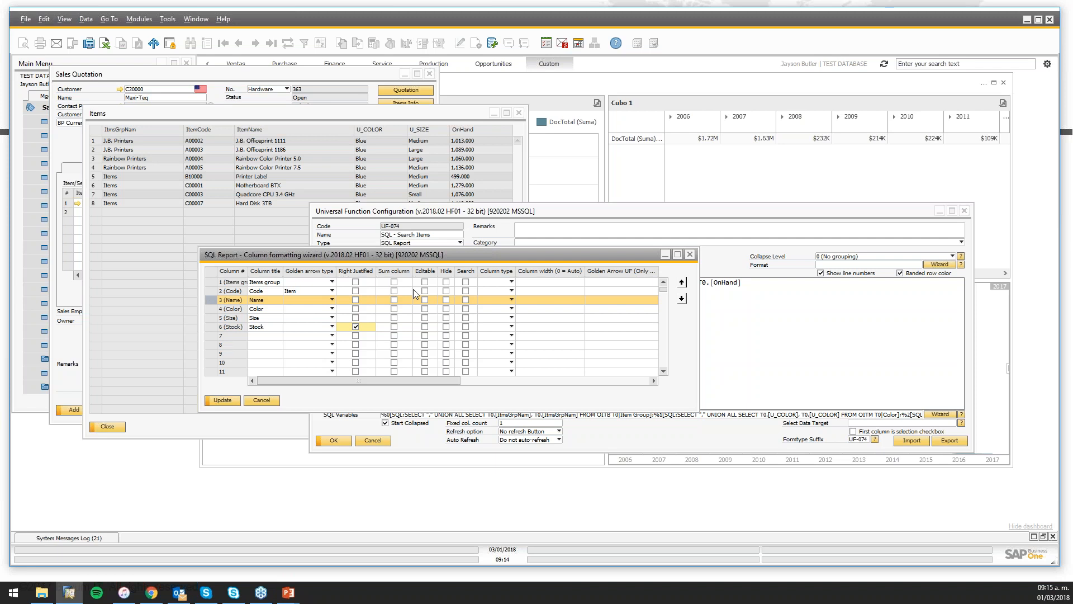
click(466, 300)
click(222, 400)
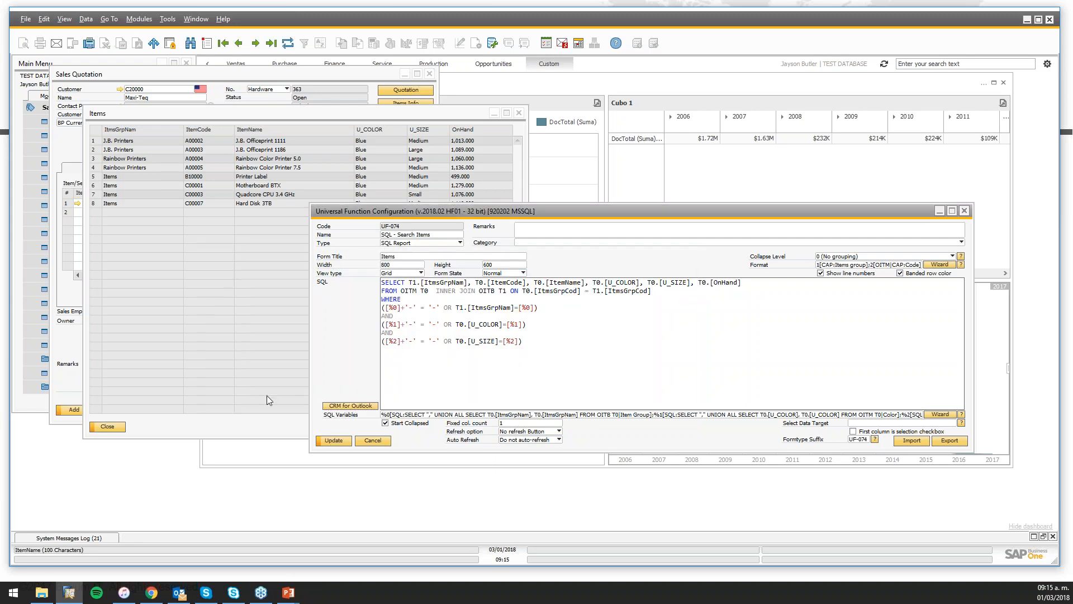
Save the report configuration and rerun Search Items for Black items
click(328, 441)
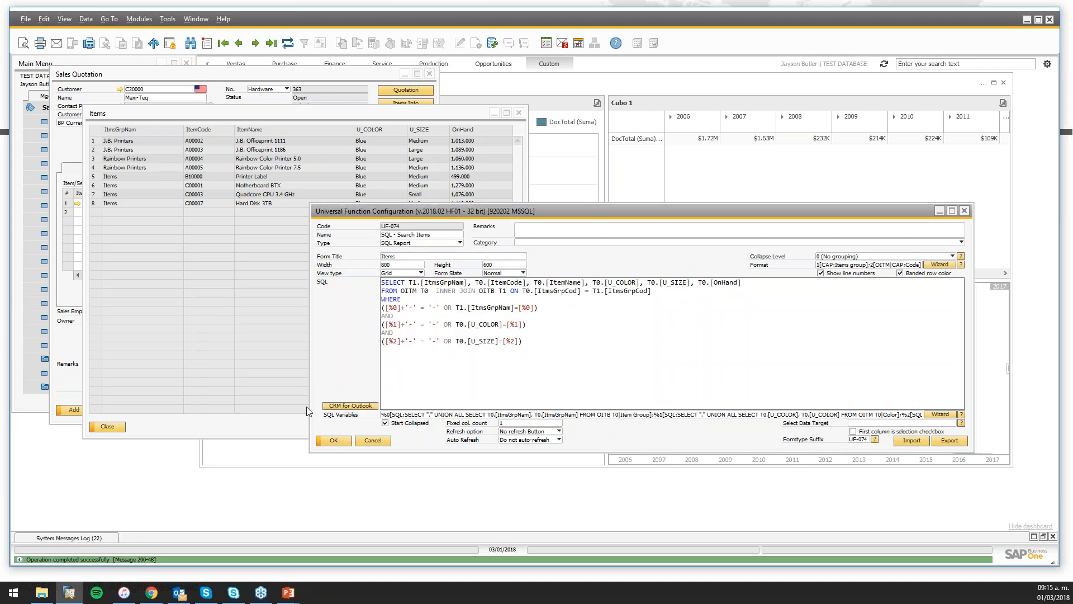
click(120, 424)
click(406, 130)
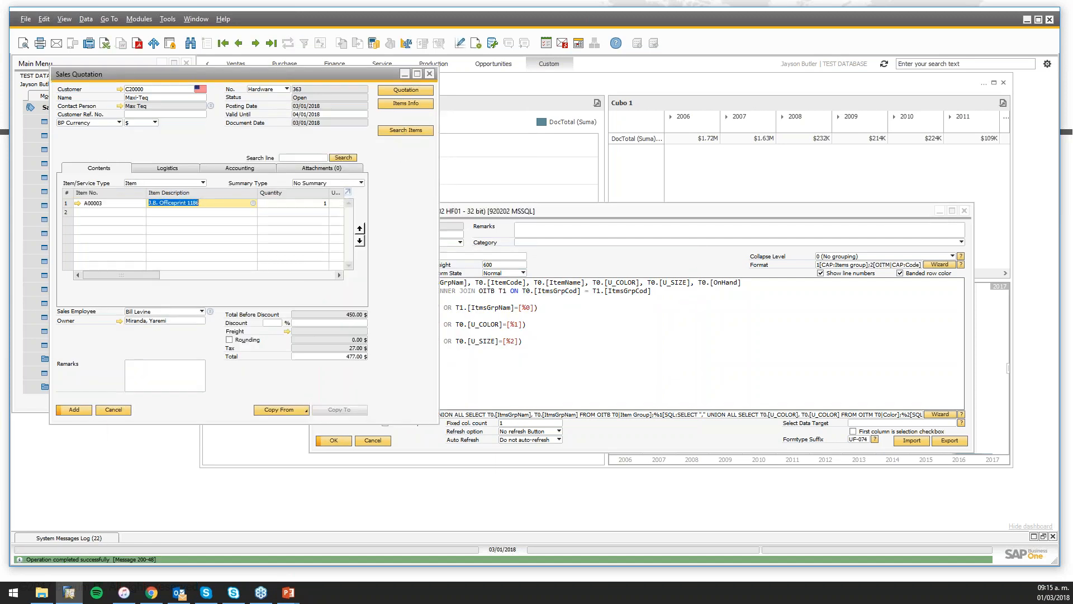
click(384, 222)
click(385, 250)
click(291, 245)
Search the results for 'card' to locate the Gigabit Network Card
drag(430, 218, 229, 123)
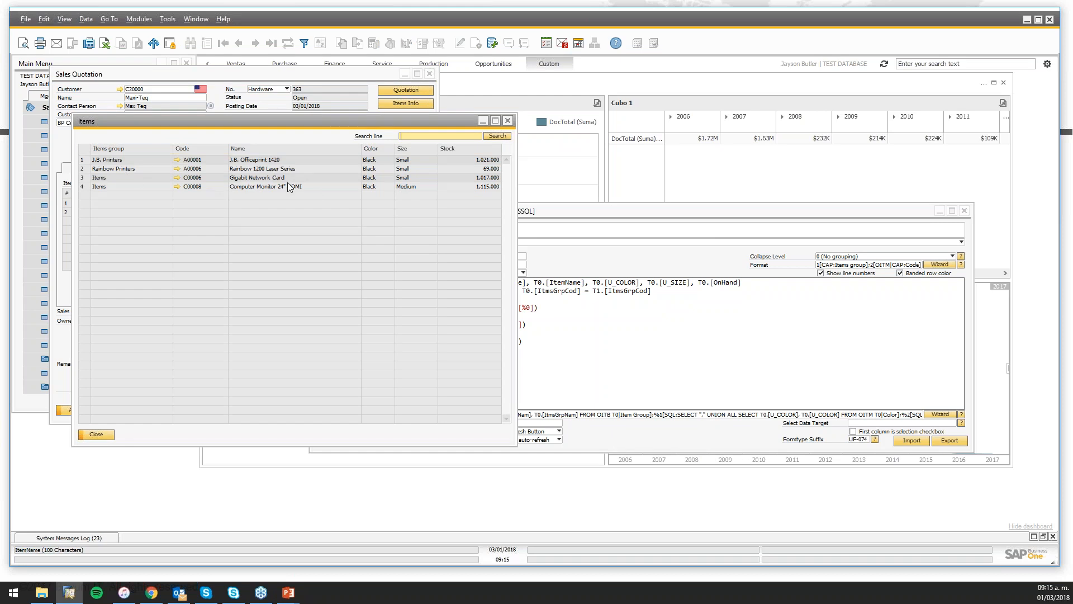
text(card)
click(497, 136)
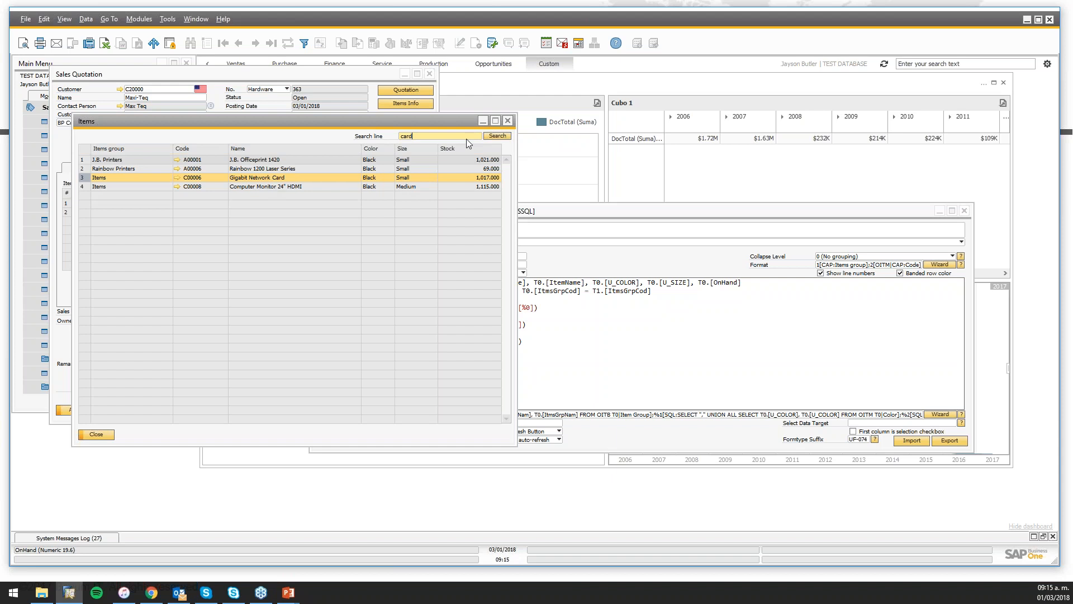
Set Collapse Level to group by the 1st column, untick Start Collapsed, and save
click(509, 121)
click(827, 241)
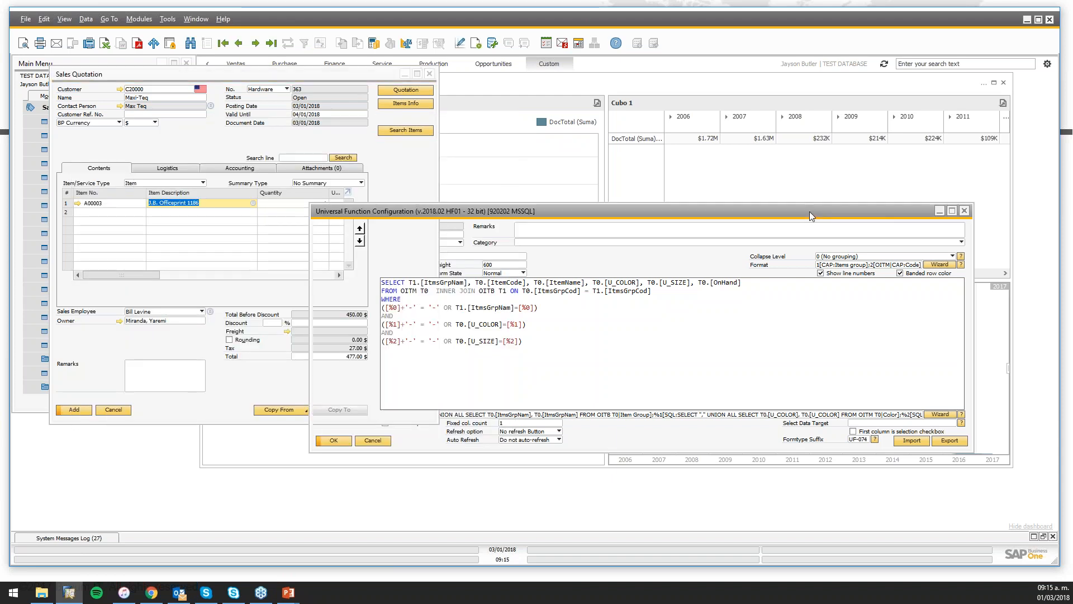
click(824, 258)
click(844, 269)
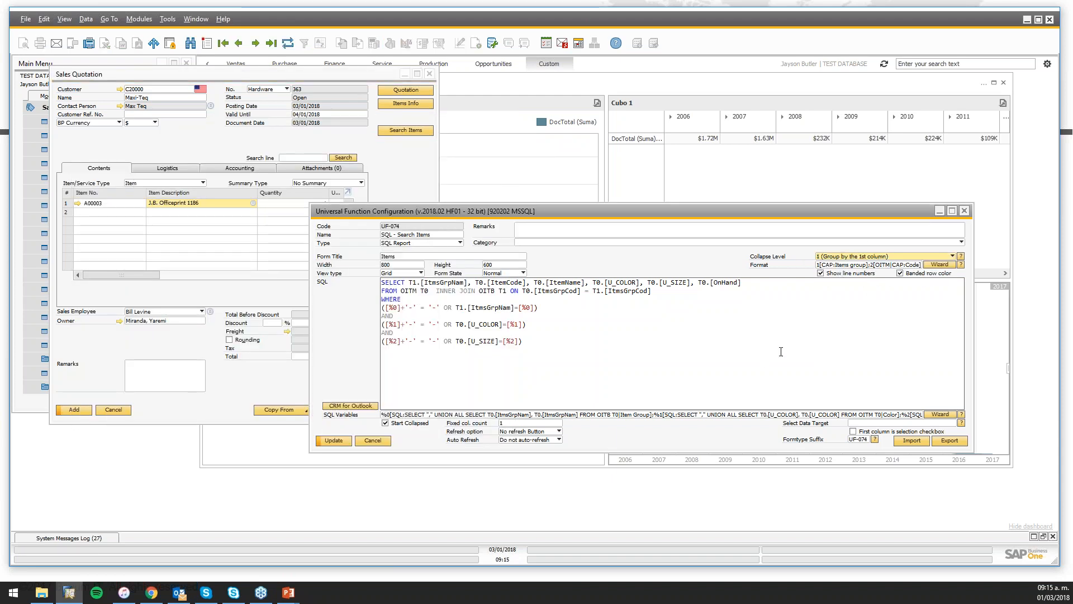
click(394, 425)
click(345, 441)
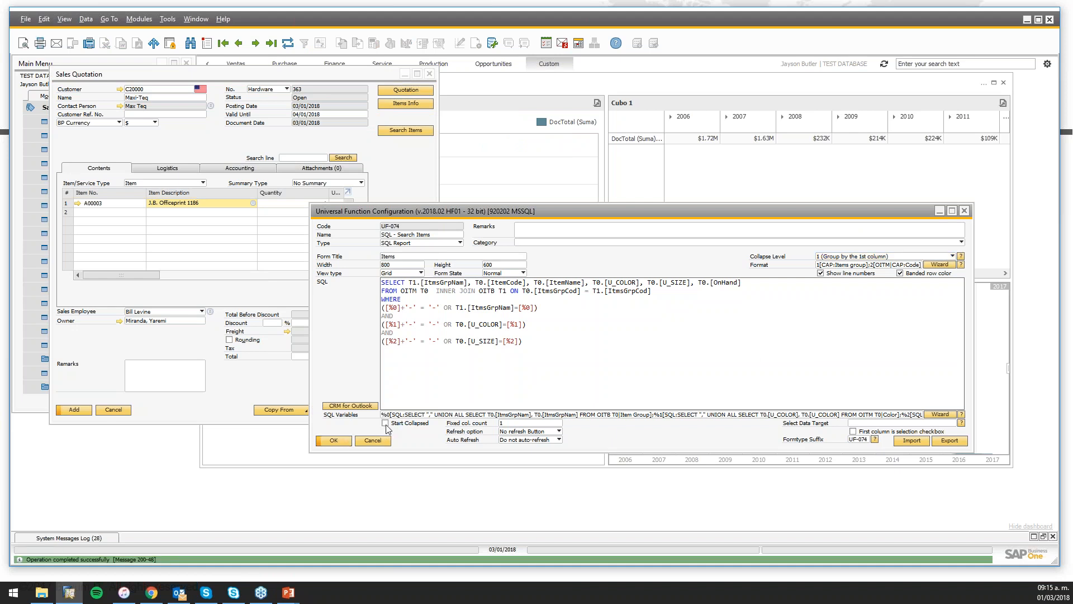
Search Blue items, collapse the J.B. Printers and Rainbow Printers groups, then close the results
click(387, 133)
click(390, 222)
click(390, 249)
click(297, 244)
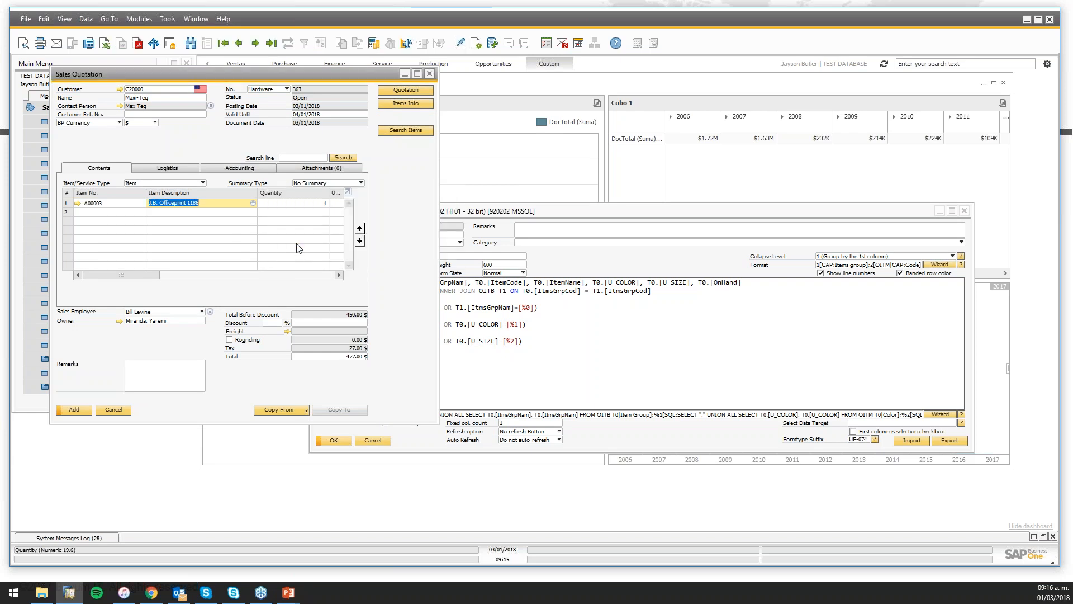
click(293, 277)
click(293, 285)
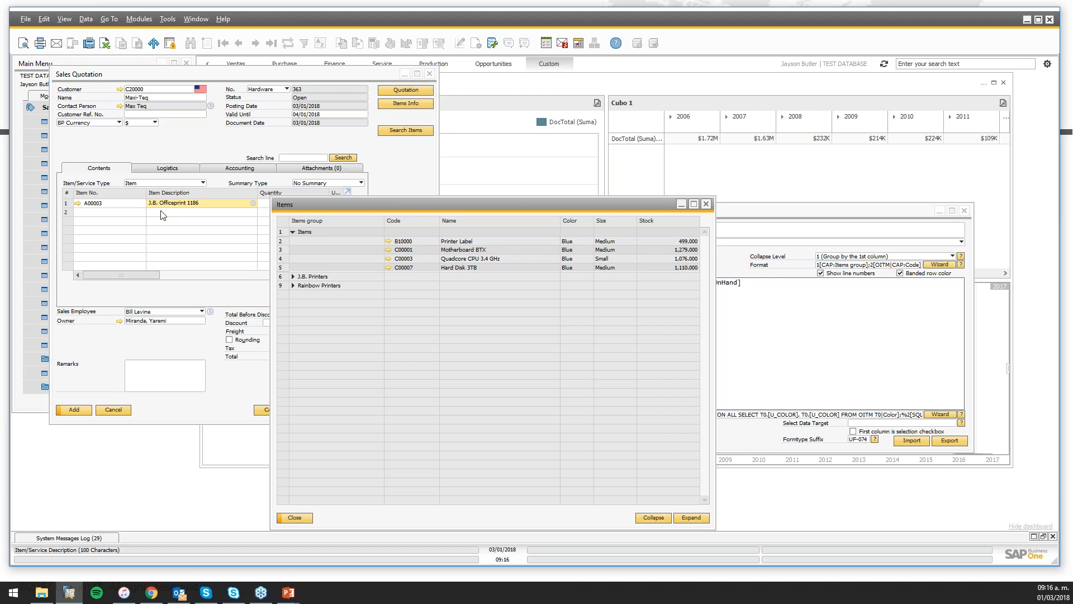
click(291, 521)
Add J.B. Officeprint 1186 to the second quotation row
click(218, 212)
key(Tab)
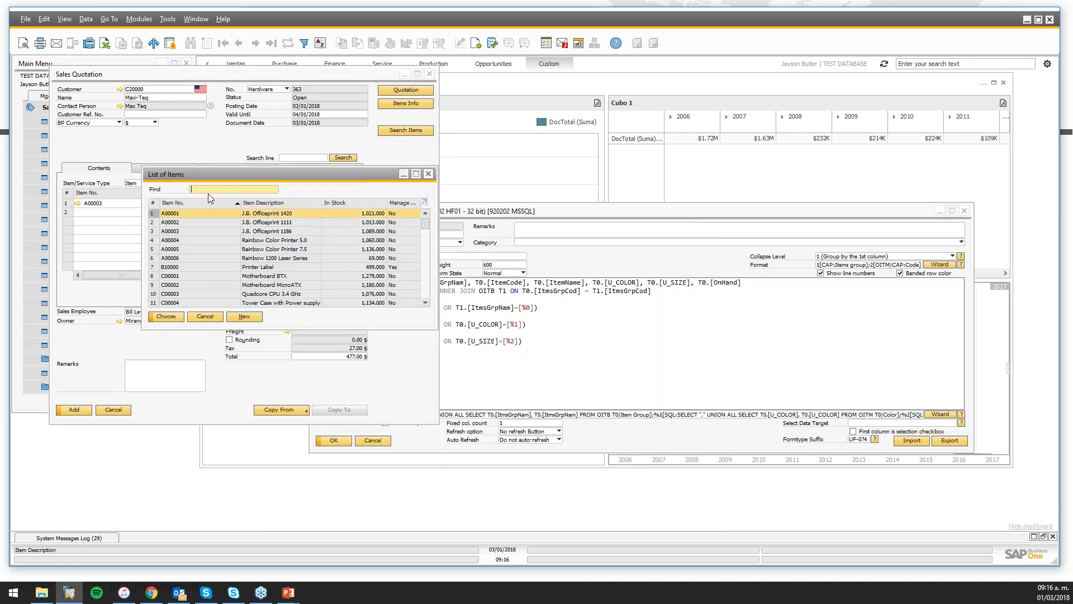
double_click(230, 231)
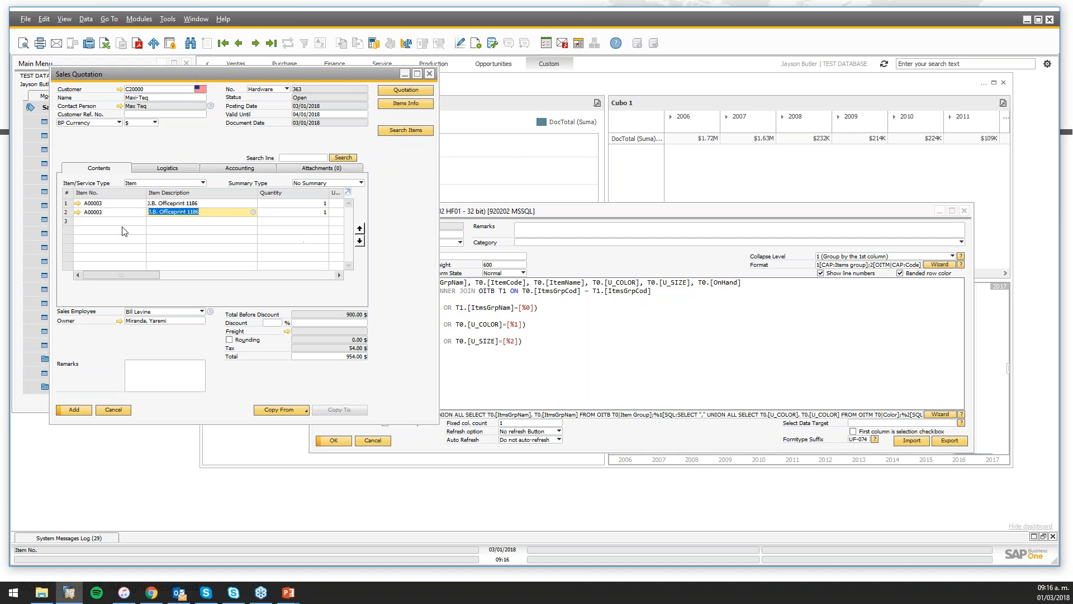
Enable System Information and copy the Item No. column syntax $[$38.1.0] to the configuration
click(63, 20)
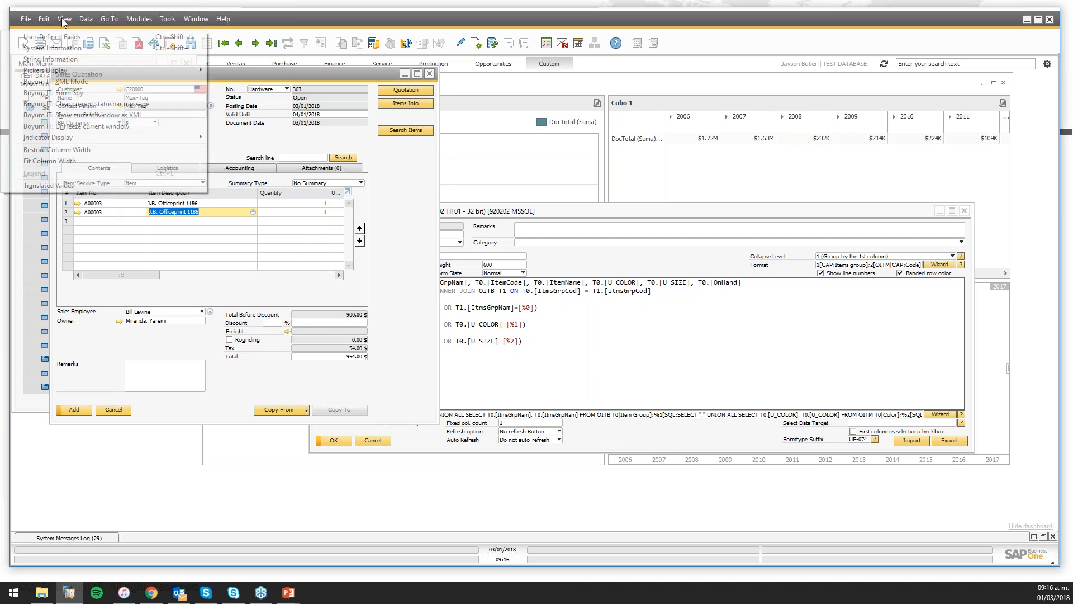
click(84, 37)
right_click(113, 205)
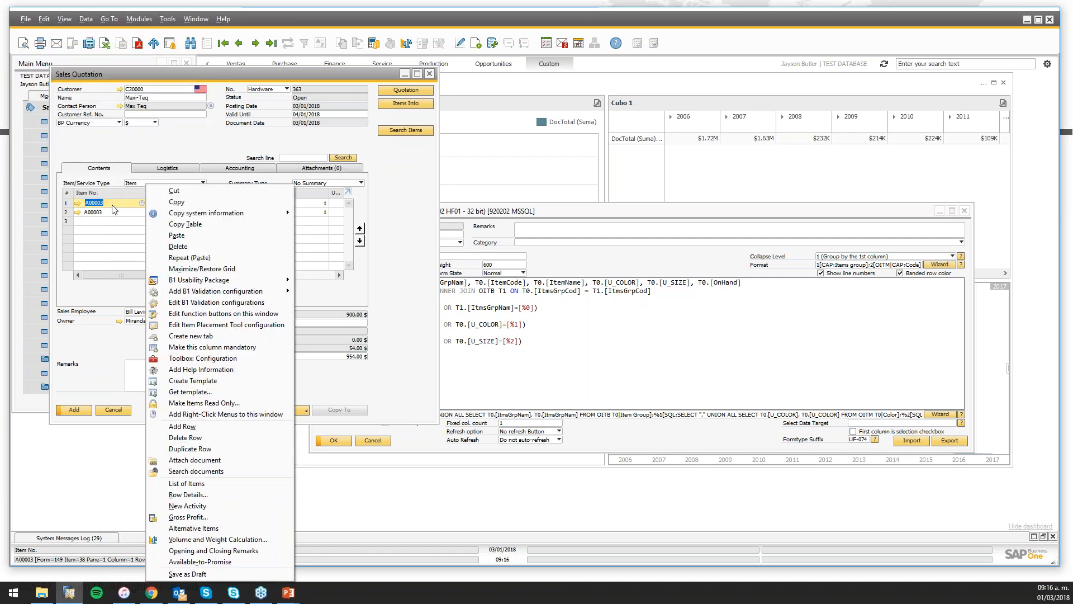
mouse_move(197, 218)
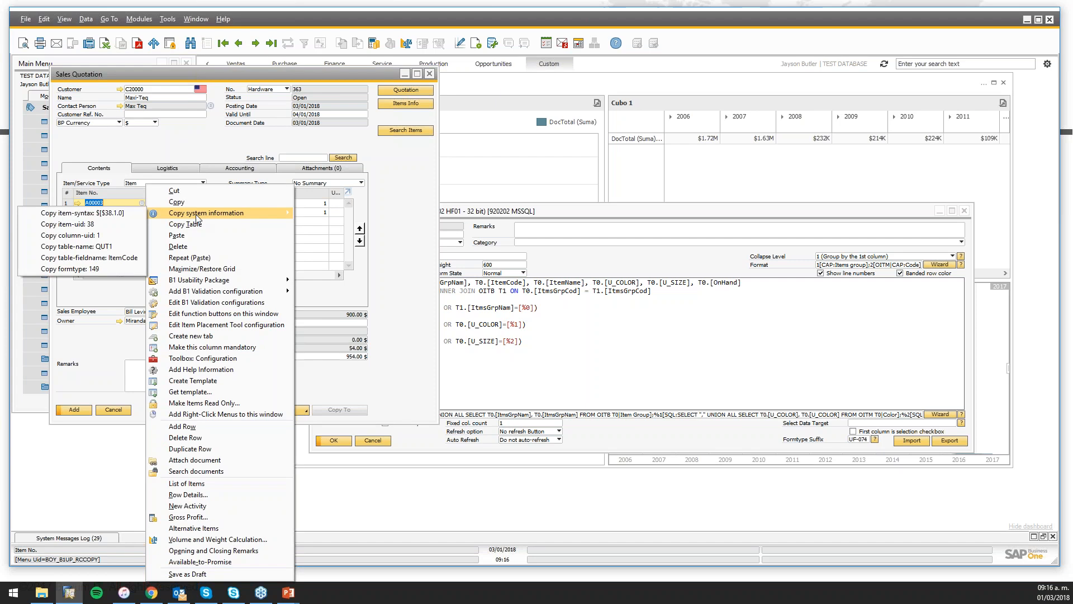
click(124, 213)
click(397, 299)
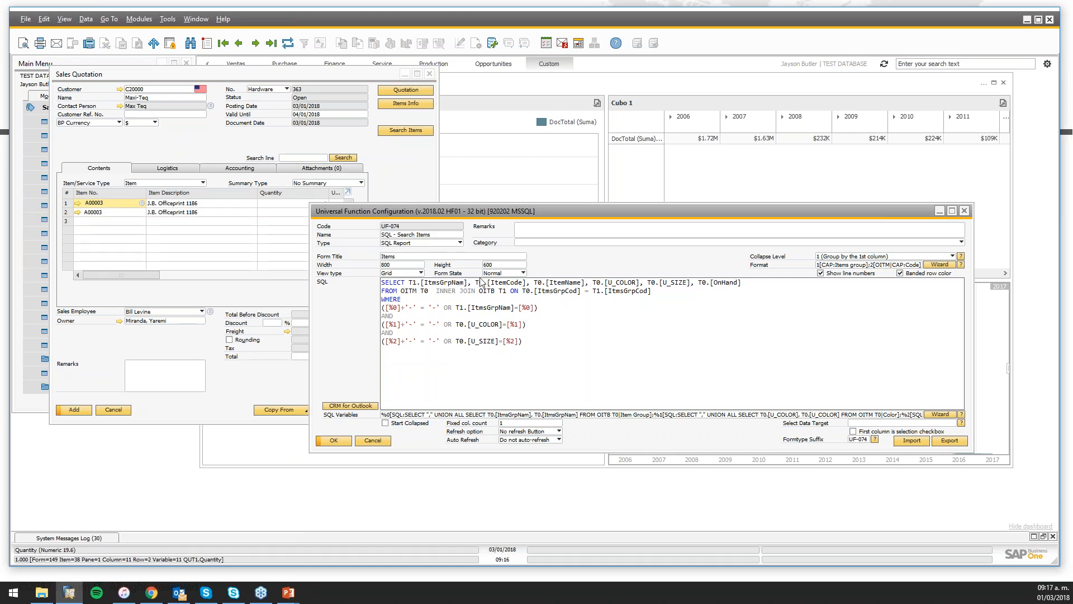
Enter ;$[$38.1.0] in UF-074's Select Data Target and update the configuration
click(886, 423)
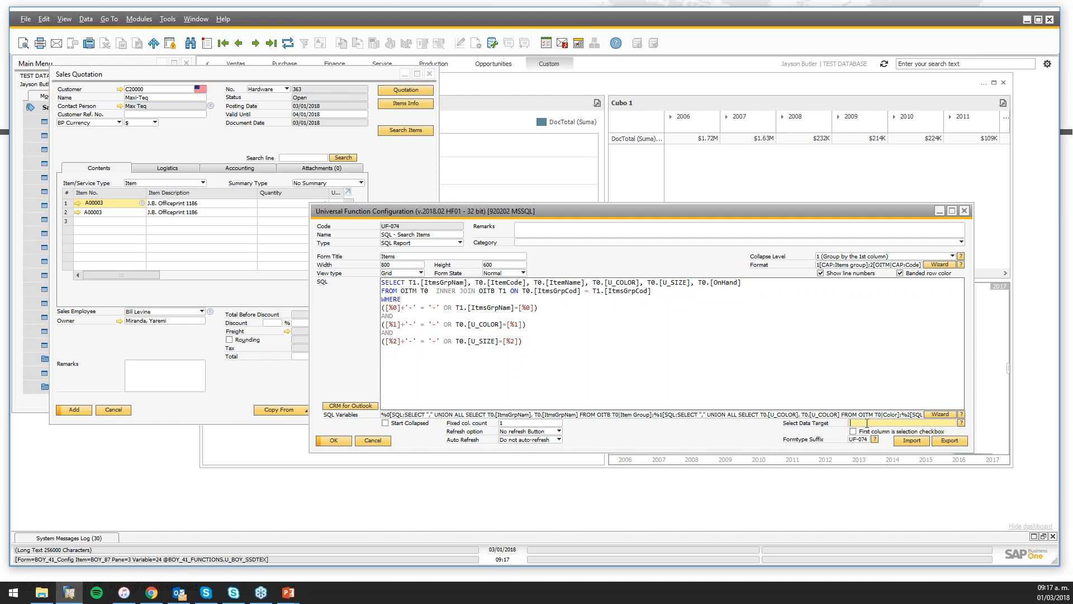
text(;)
key(ctrl+v)
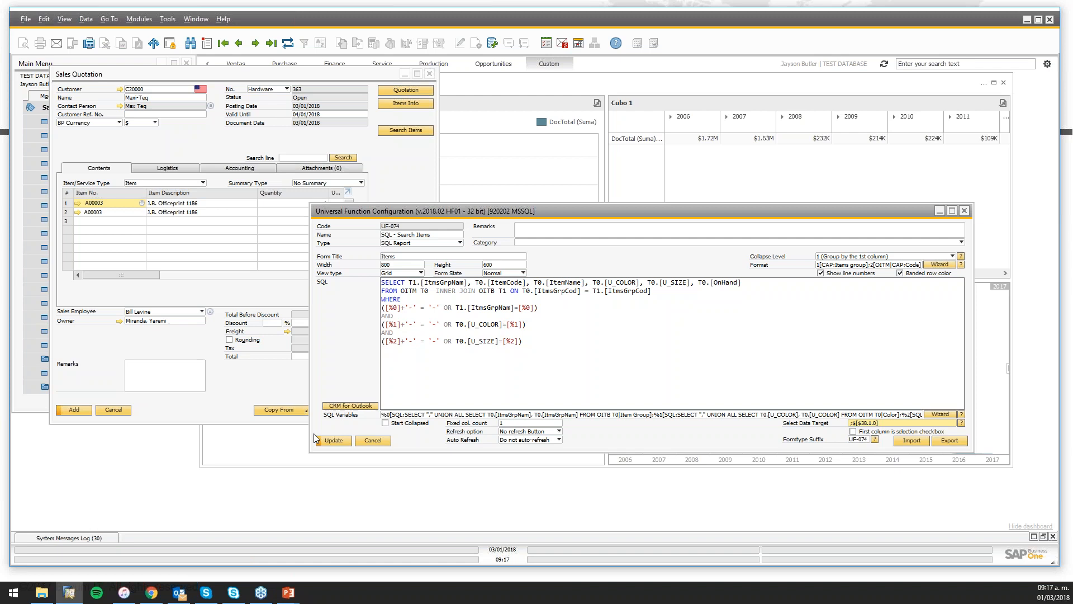
click(334, 441)
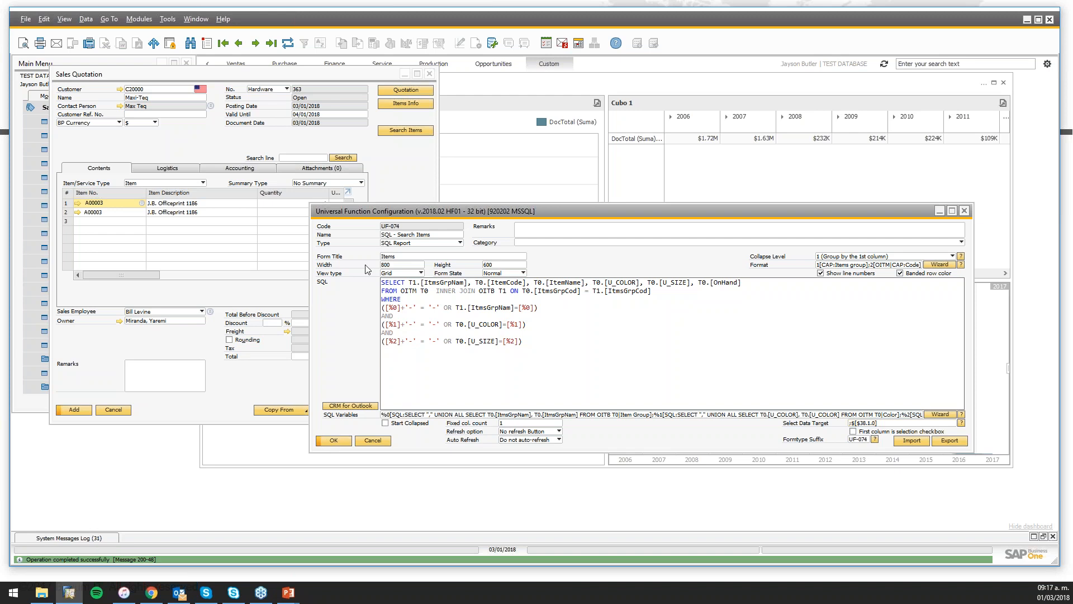
Search Items filtered by Blue and add Motherboard BTX to the quotation
click(404, 134)
click(406, 135)
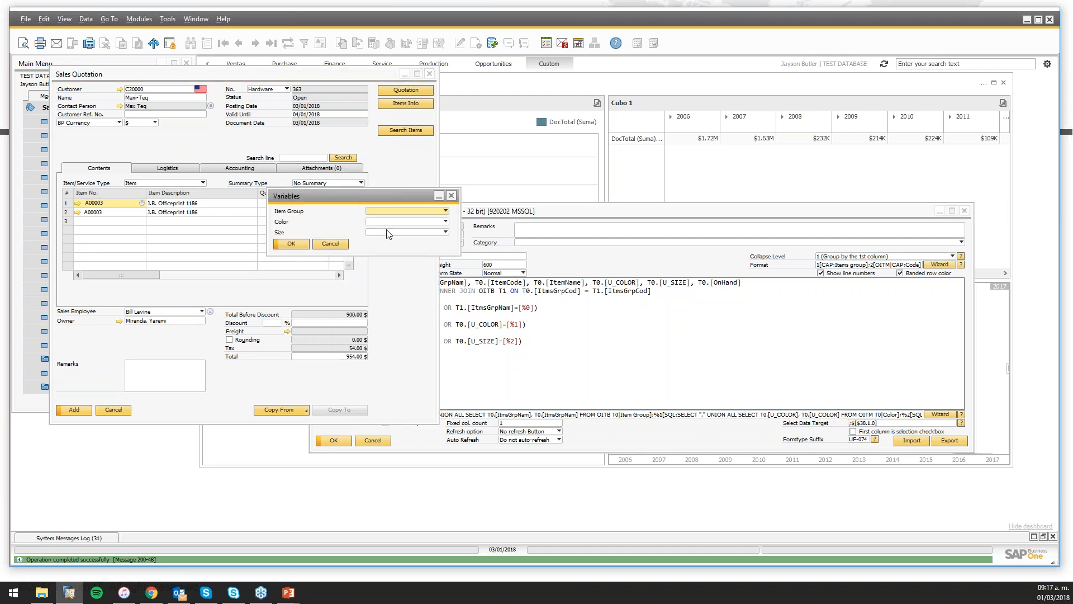
click(391, 221)
click(392, 248)
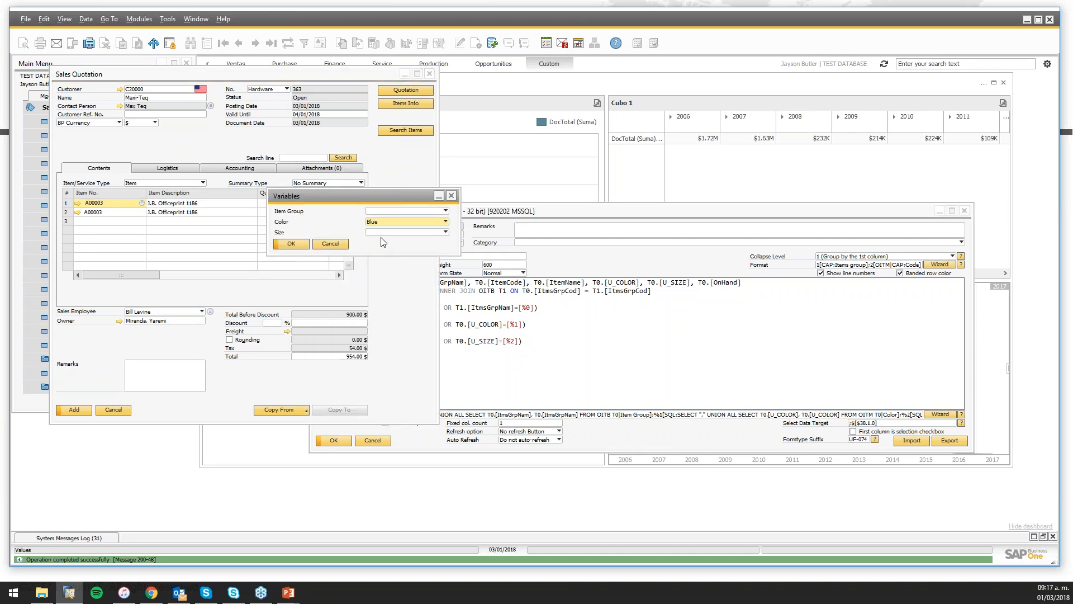
click(299, 247)
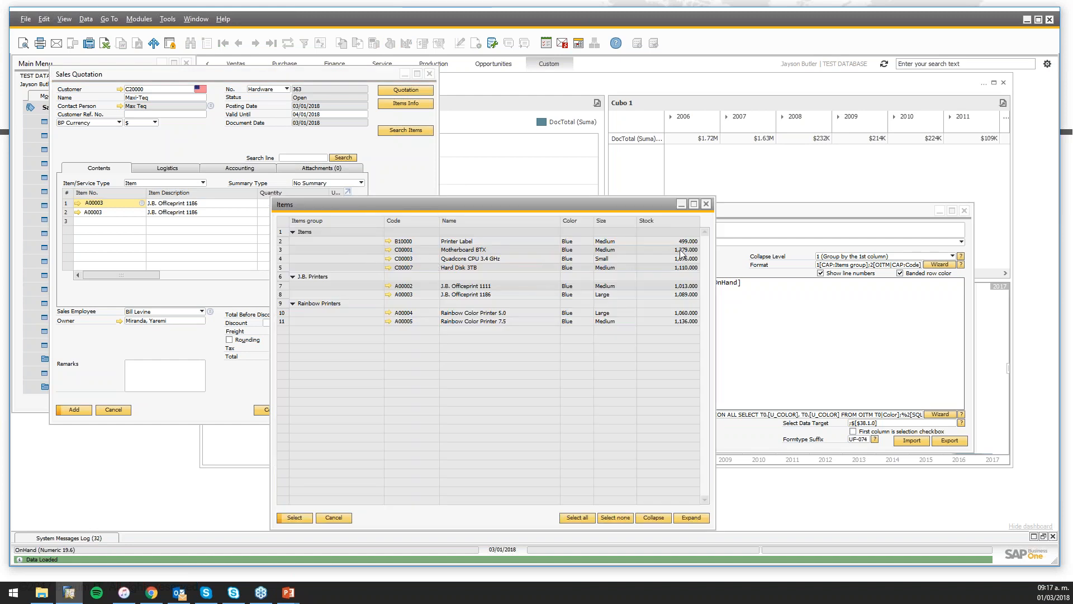
double_click(411, 253)
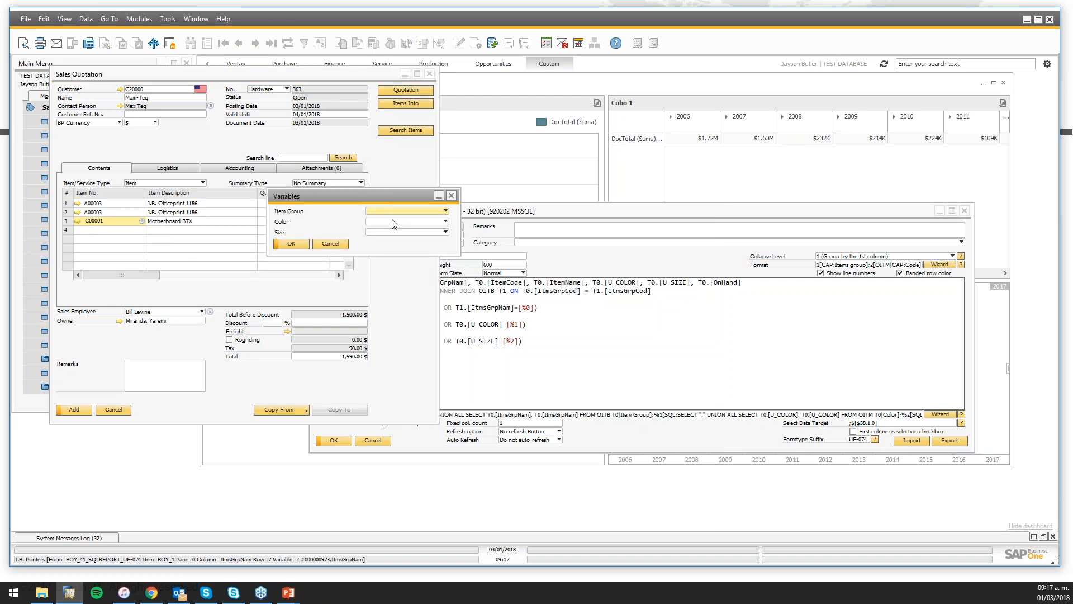
Search Items with colour Blue and size Small, adding Quadcore CPU 3.4 GHz
click(395, 222)
click(392, 245)
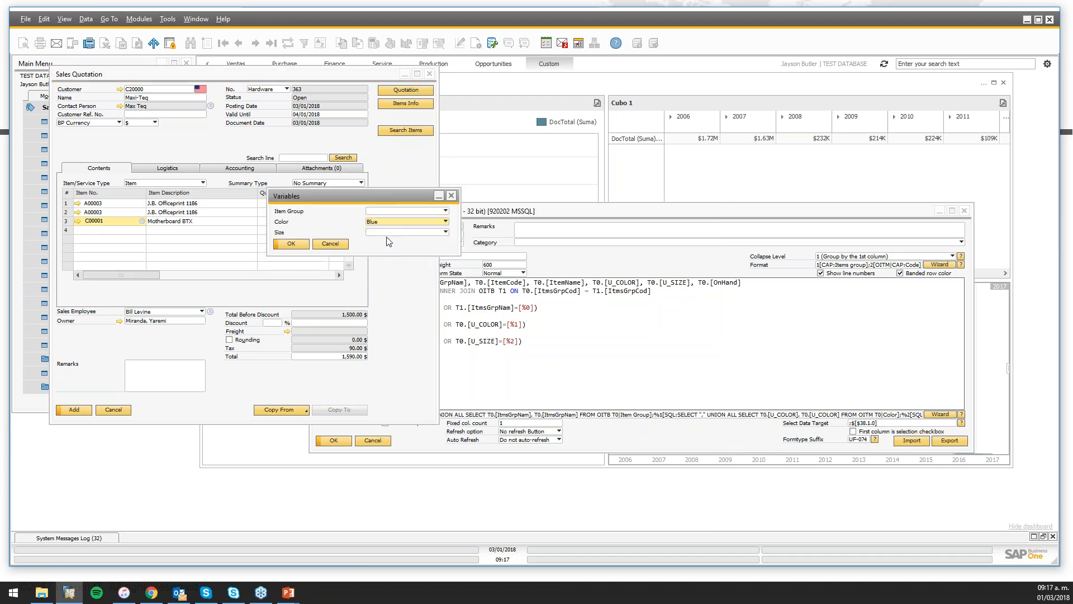
click(392, 232)
click(391, 245)
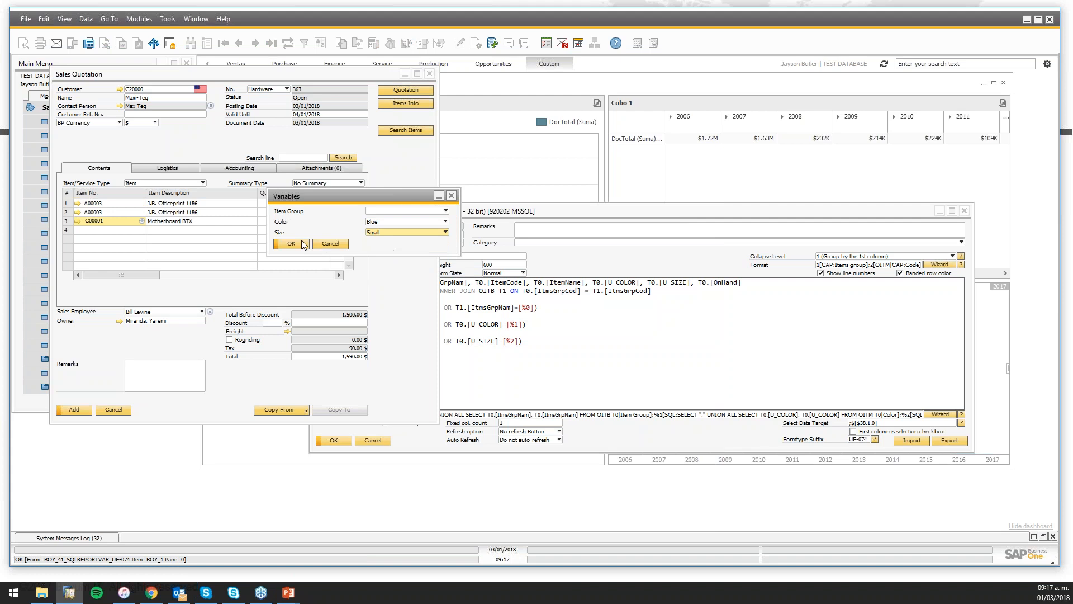
click(291, 244)
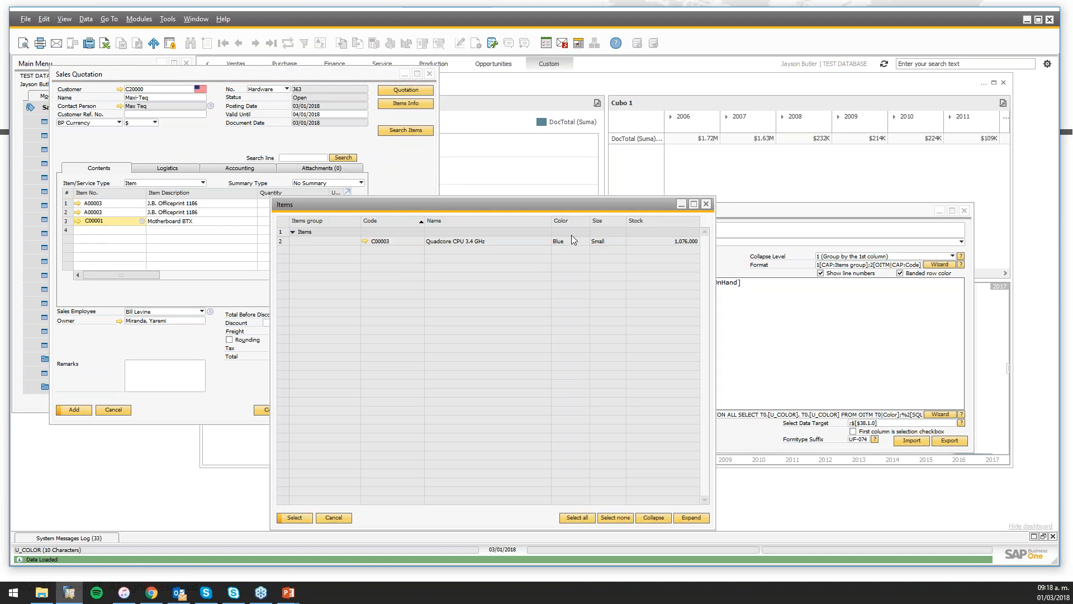
double_click(457, 242)
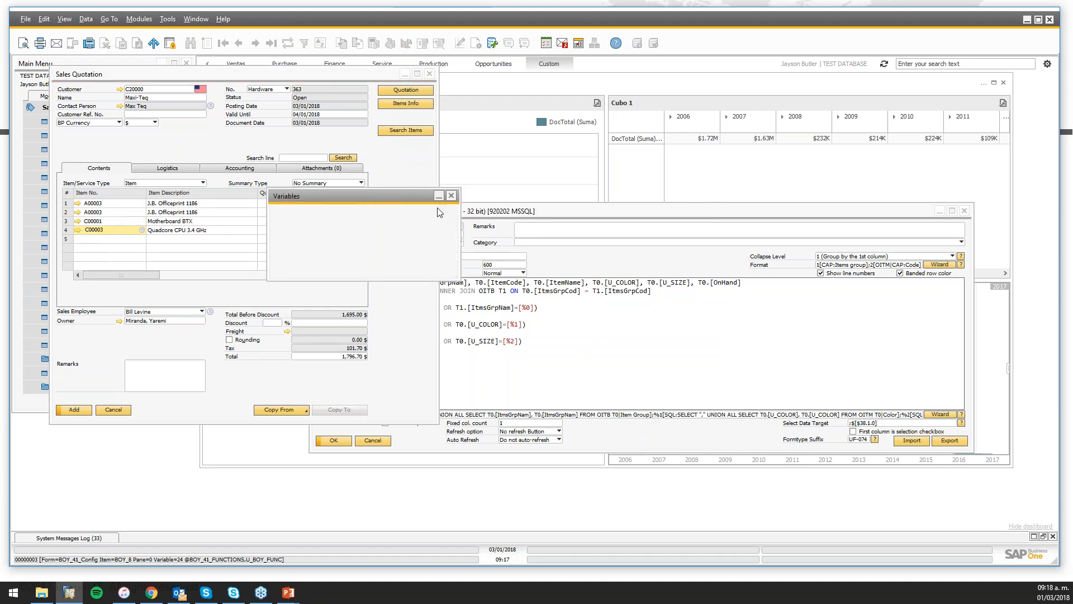
List the Items group and add Tower Case, Gigabit Network Card and Keyboard Comfort USB together
click(385, 211)
click(390, 240)
click(294, 245)
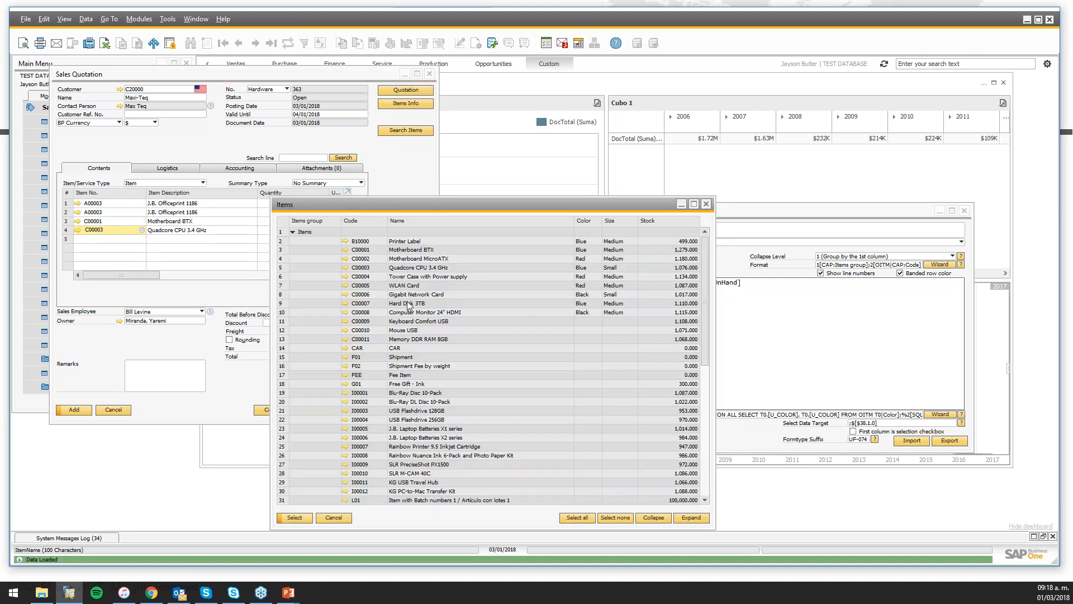
click(366, 277)
ctrl+click(373, 297)
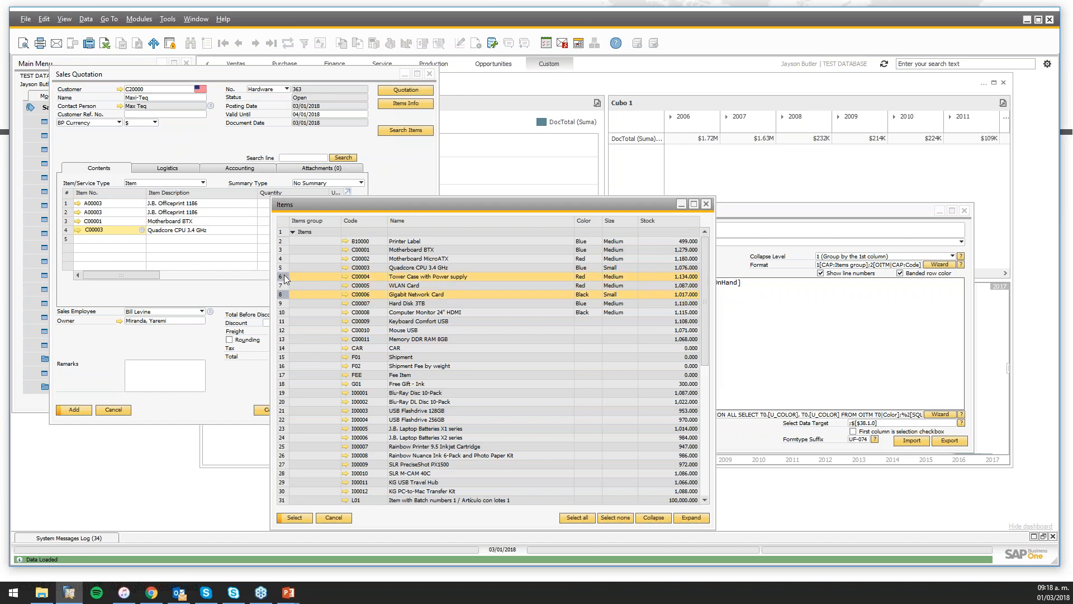
ctrl+click(282, 323)
key(Return)
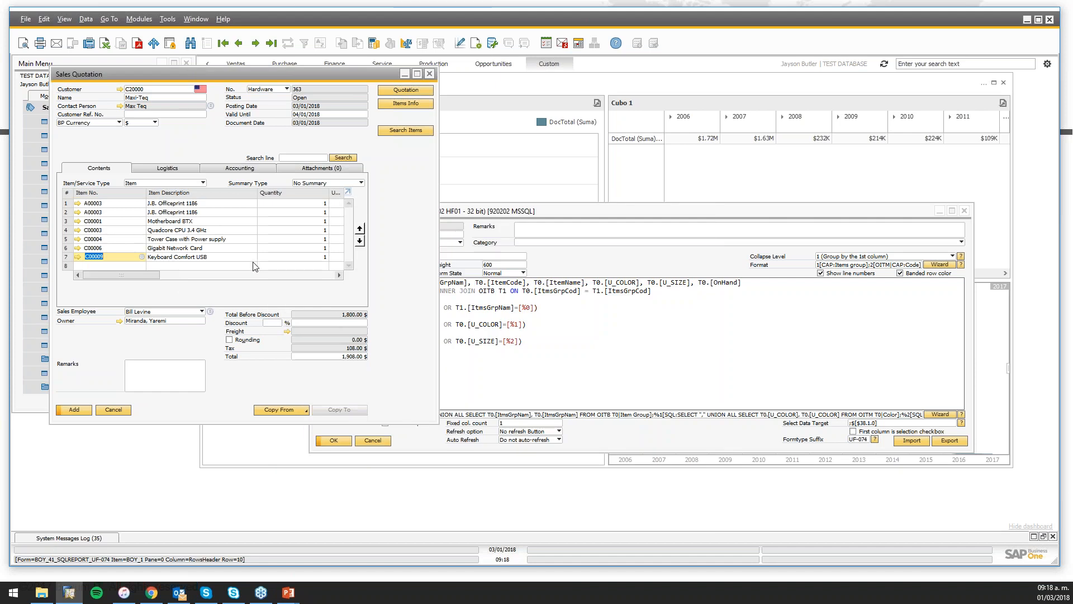
Cancel the item list on empty row 8 and drag the UF-074 configuration window forward
click(176, 266)
key(Tab)
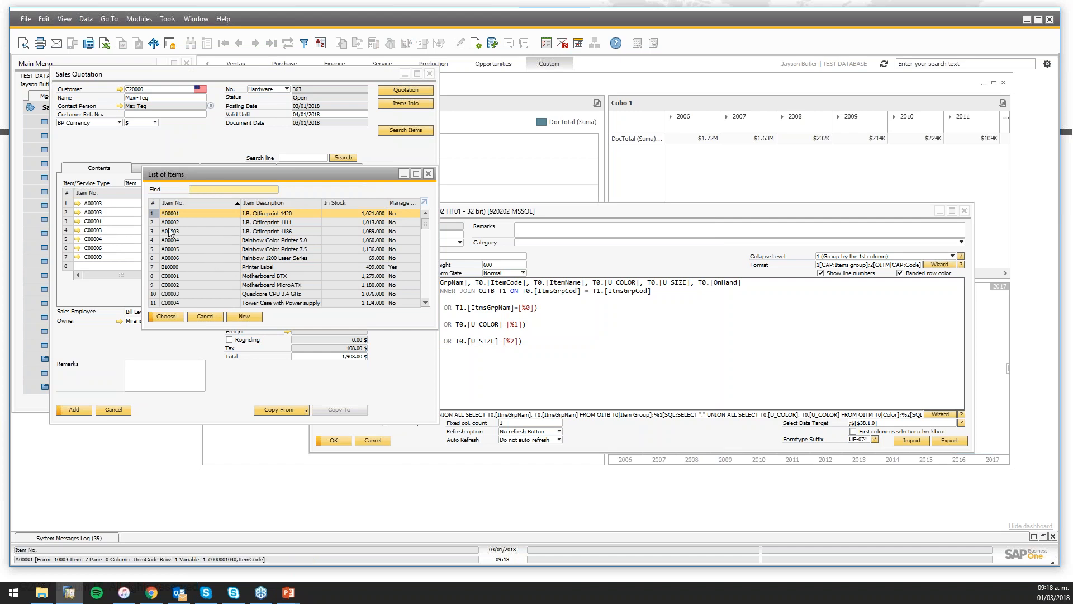
click(428, 174)
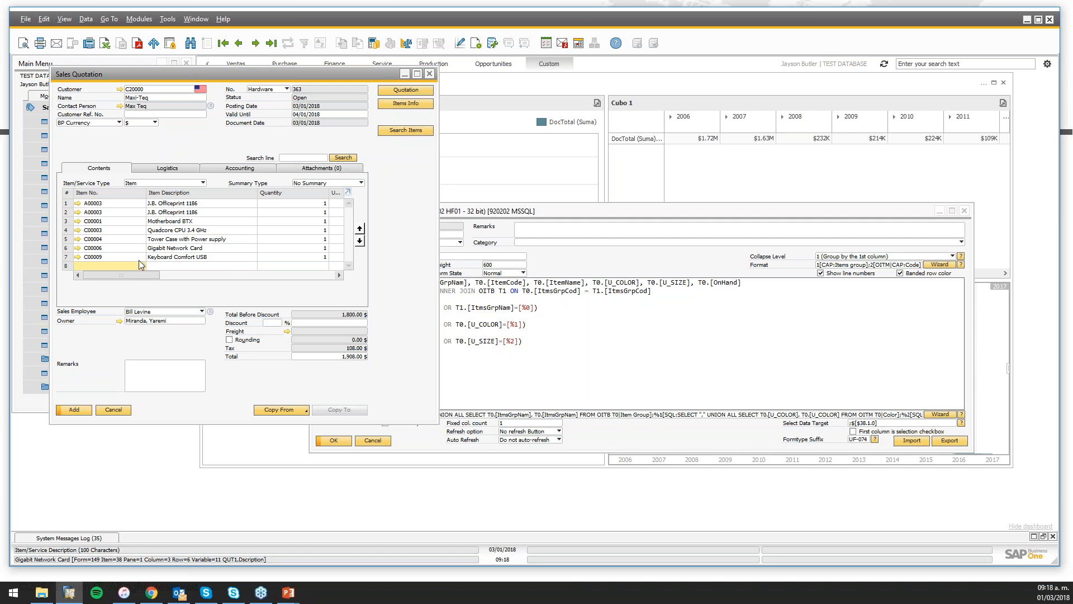
click(197, 266)
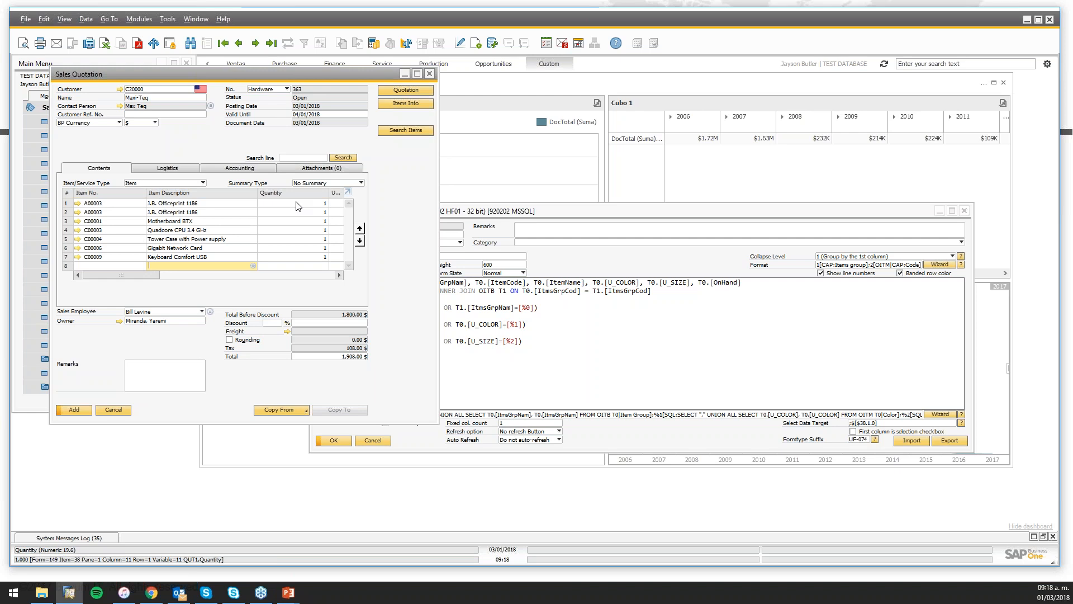
drag(526, 215, 554, 230)
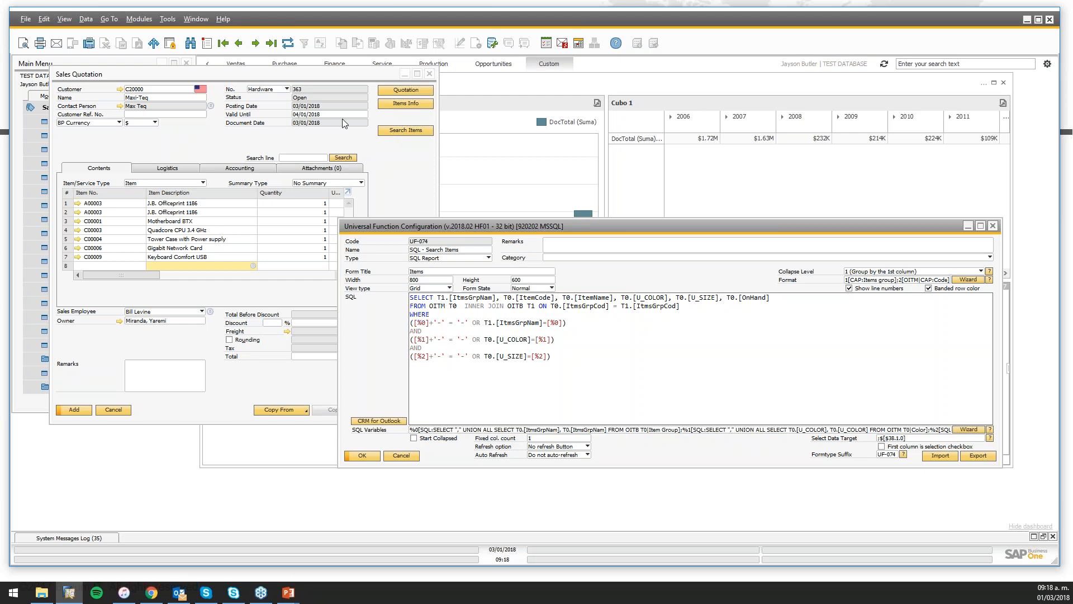
click(399, 132)
drag(556, 360, 375, 316)
click(556, 359)
mouse_move(599, 372)
mouse_down()
mouse_move(411, 297)
mouse_move(582, 367)
mouse_up()
click(391, 176)
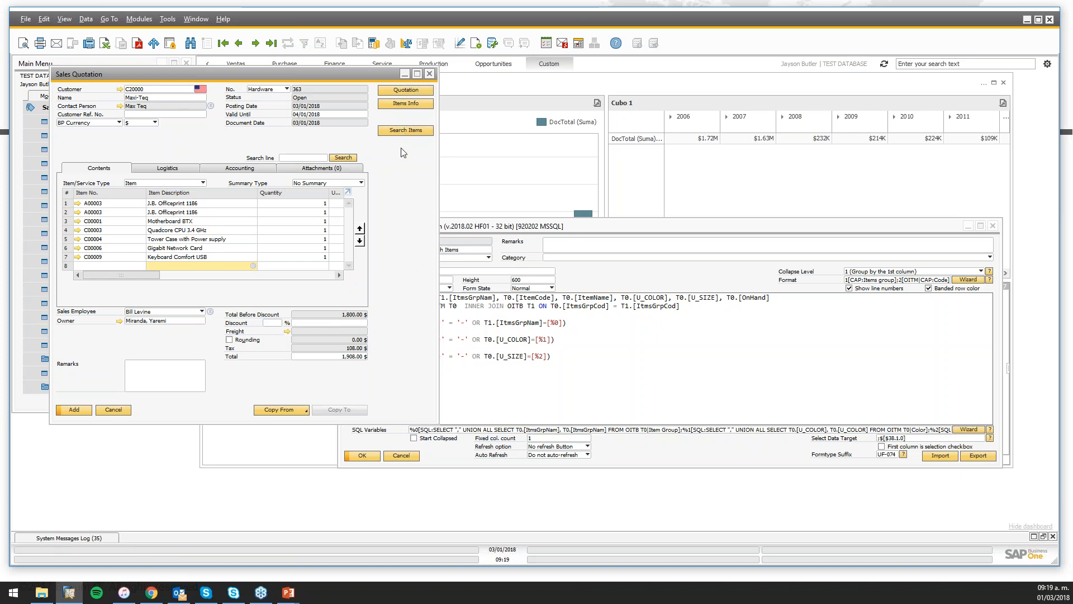
click(539, 230)
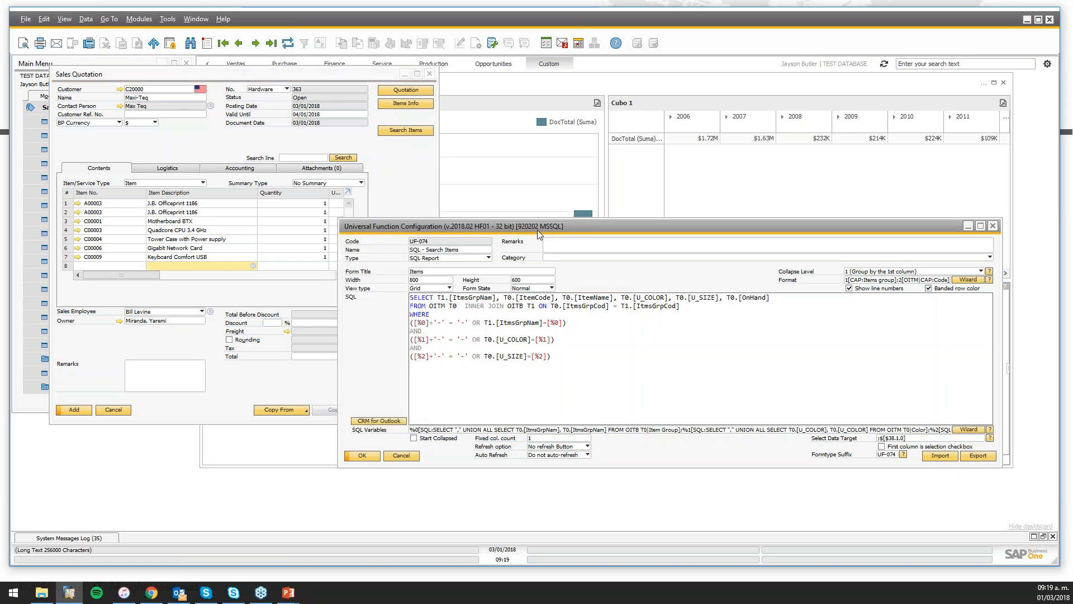
click(404, 188)
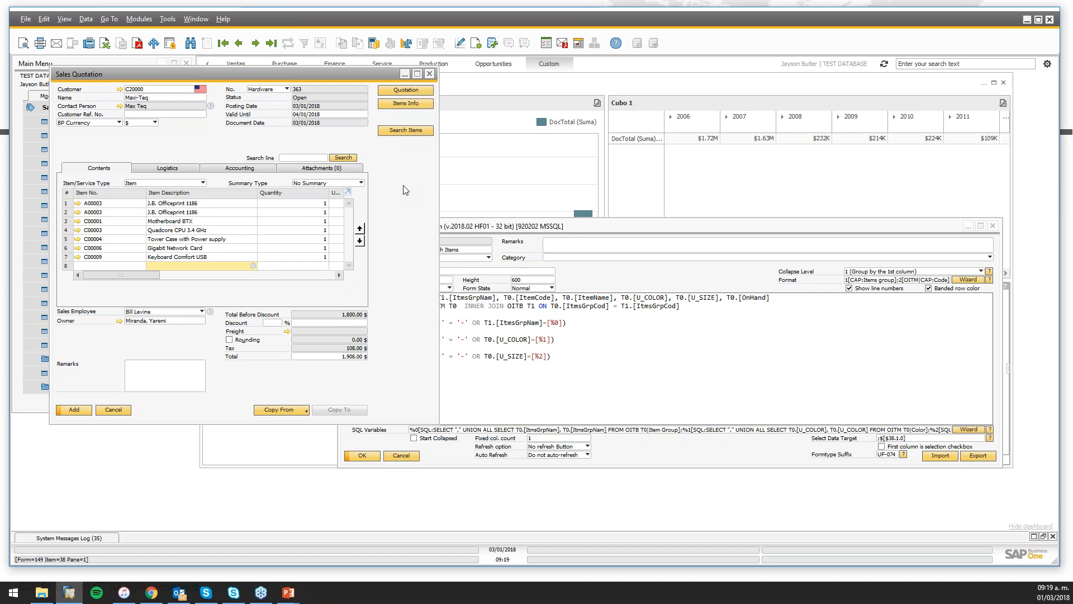
click(496, 231)
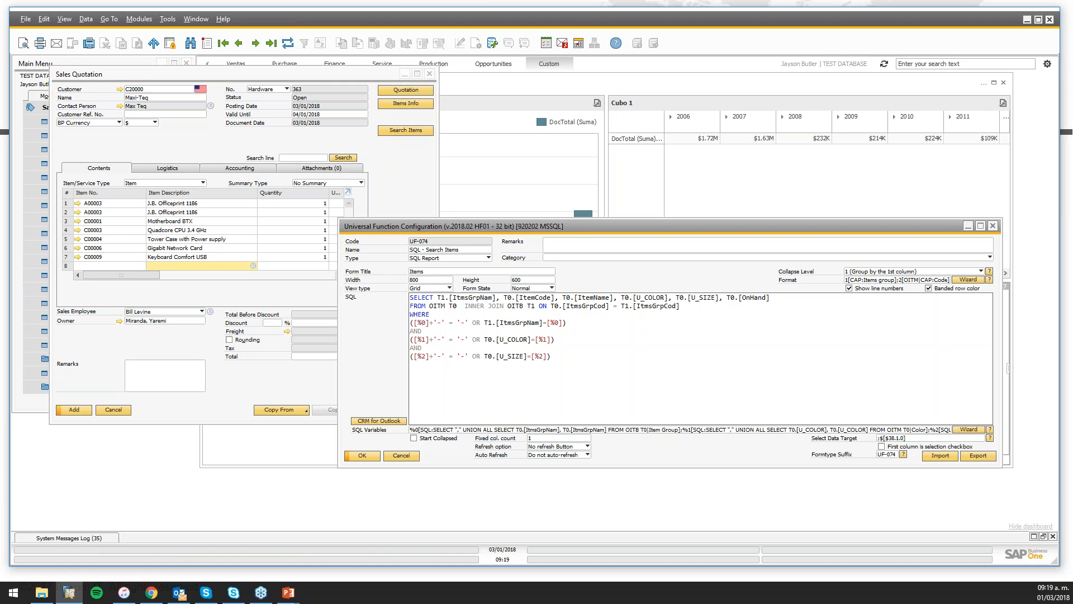
click(907, 438)
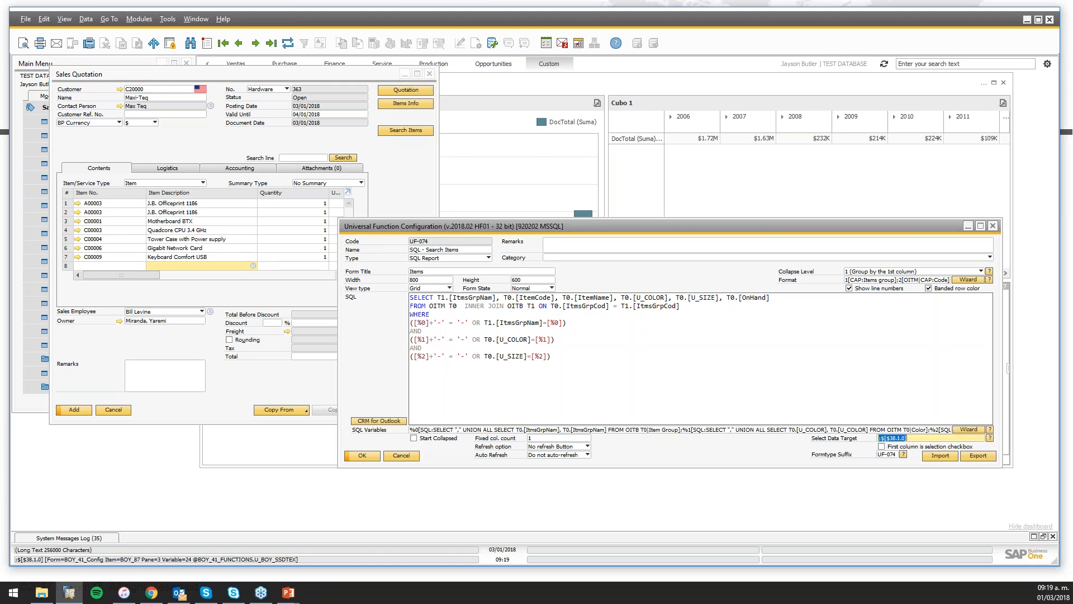